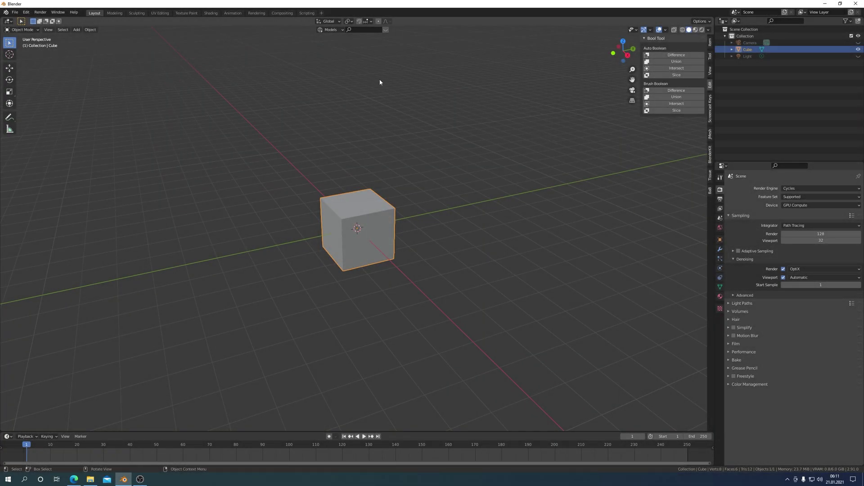
Step: Review the Bool Tool add-on's details in Preferences
{"action": "left_click", "coordinate": [26, 12]}
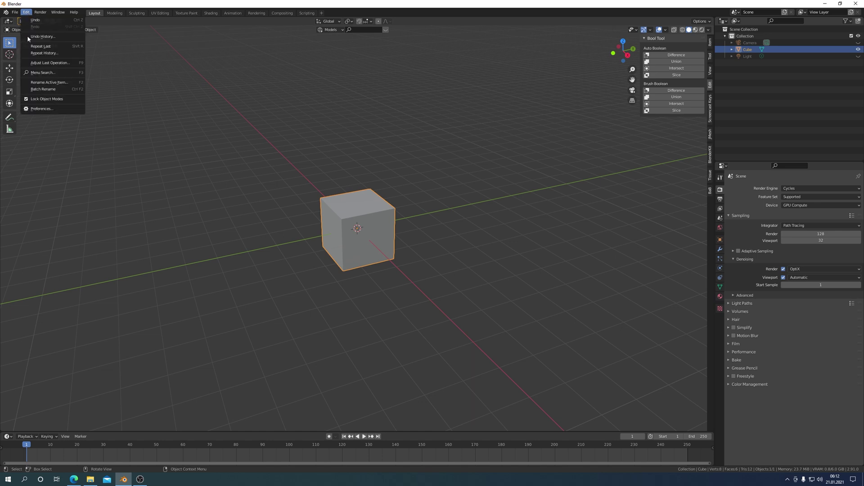
{"action": "left_click", "coordinate": [36, 111]}
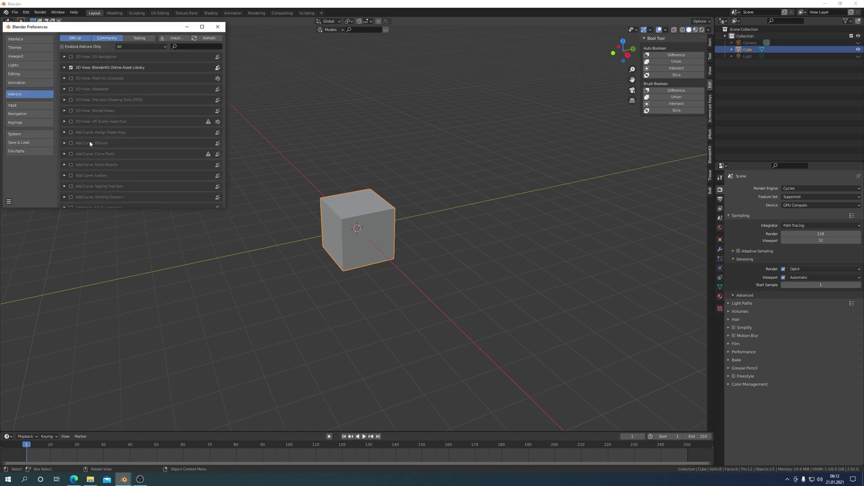
{"action": "scroll", "coordinate": [132, 141], "scroll_direction": "down", "scroll_amount": 3}
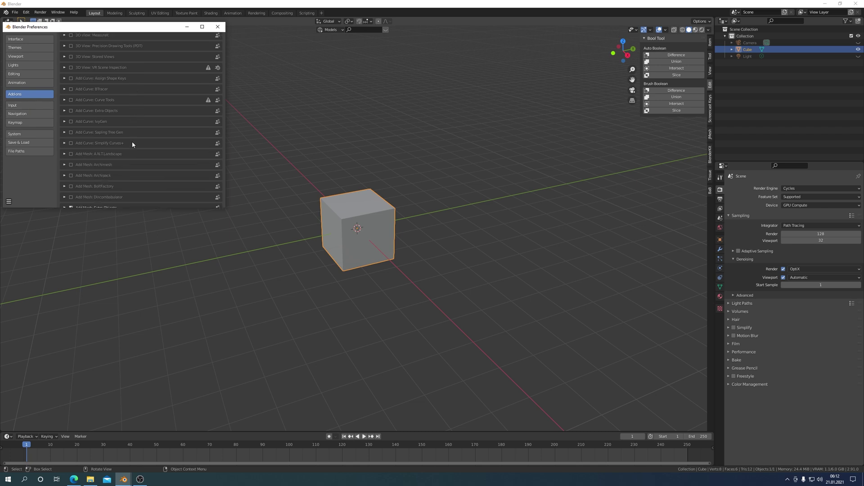
{"action": "scroll", "coordinate": [131, 141], "scroll_direction": "down", "scroll_amount": 5}
{"action": "scroll", "coordinate": [131, 141], "scroll_direction": "down", "scroll_amount": 5}
{"action": "scroll", "coordinate": [131, 141], "scroll_direction": "down", "scroll_amount": 5}
{"action": "scroll", "coordinate": [133, 144], "scroll_direction": "down", "scroll_amount": 5}
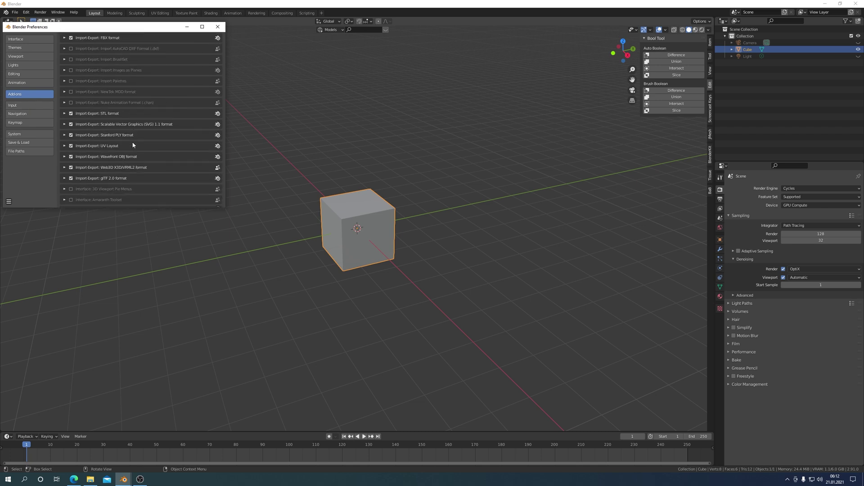
{"action": "scroll", "coordinate": [133, 144], "scroll_direction": "down", "scroll_amount": 5}
{"action": "scroll", "coordinate": [132, 144], "scroll_direction": "down", "scroll_amount": 5}
{"action": "scroll", "coordinate": [133, 144], "scroll_direction": "down", "scroll_amount": 2}
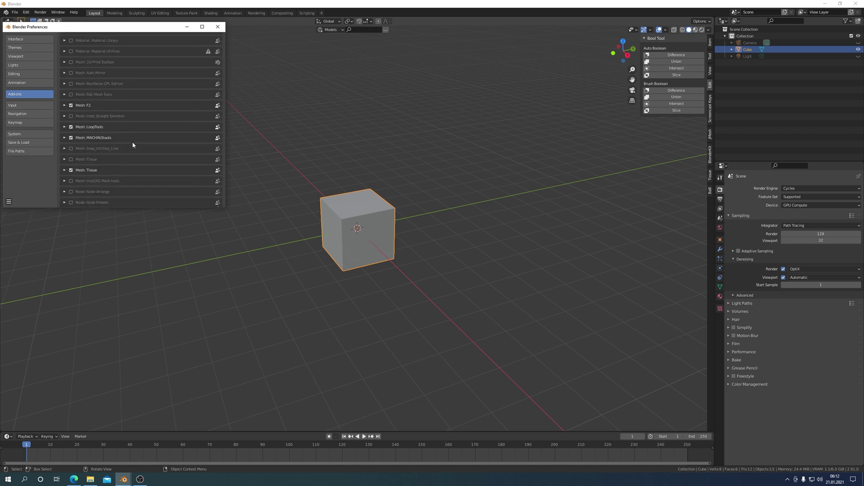
{"action": "scroll", "coordinate": [132, 144], "scroll_direction": "down", "scroll_amount": 2}
{"action": "scroll", "coordinate": [132, 145], "scroll_direction": "down", "scroll_amount": 2}
{"action": "scroll", "coordinate": [133, 144], "scroll_direction": "down", "scroll_amount": 2}
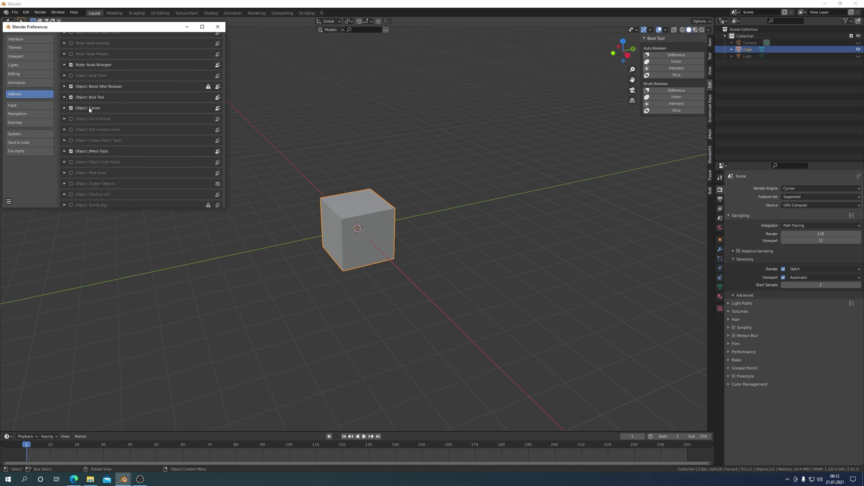
{"action": "left_click", "coordinate": [65, 97]}
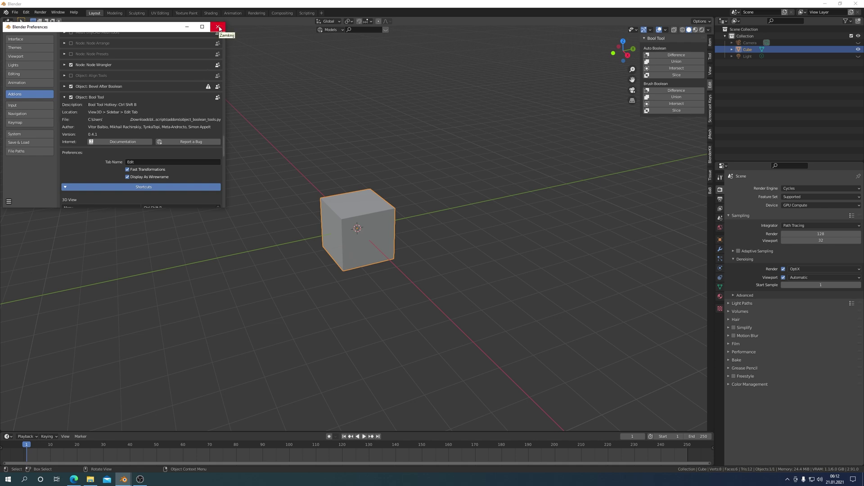
{"action": "left_click", "coordinate": [219, 27]}
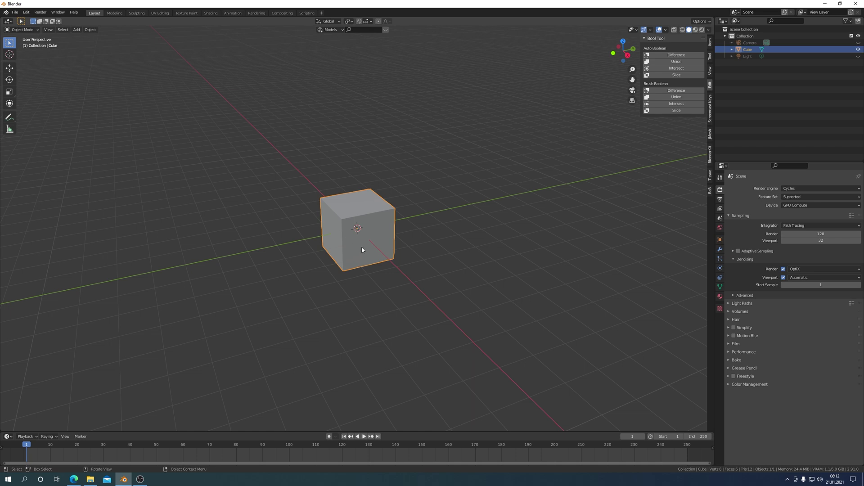
Step: Switch to top view and duplicate the cube in place
{"action": "key", "text": "KP_7"}
{"action": "scroll", "coordinate": [358, 249], "scroll_direction": "up", "scroll_amount": 3}
{"action": "scroll", "coordinate": [358, 249], "scroll_direction": "up", "scroll_amount": 1}
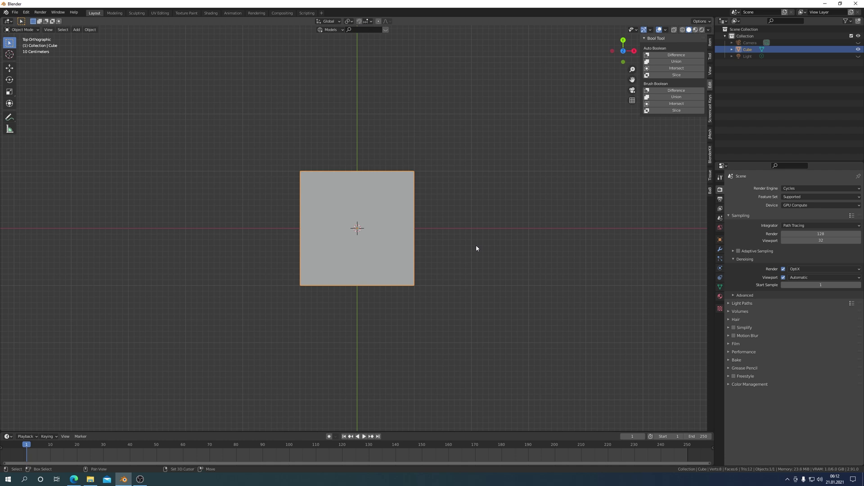
{"action": "key", "text": "shift+d"}
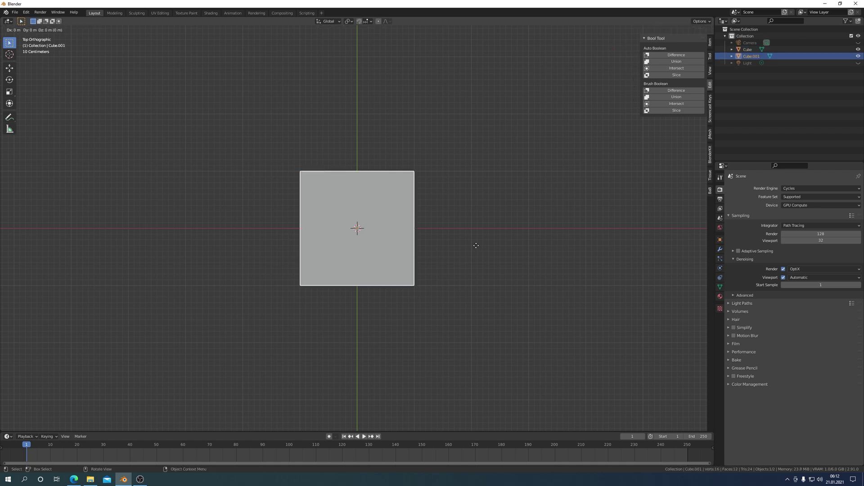
{"action": "left_click", "coordinate": [476, 248]}
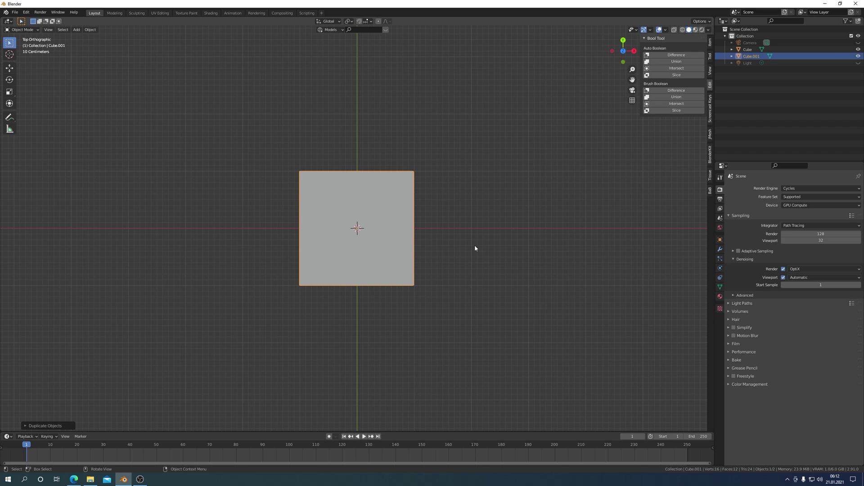
Step: Narrow the copy along X and move it down along Y over the cube's lower half
{"action": "key", "text": "s"}
{"action": "key", "text": "x"}
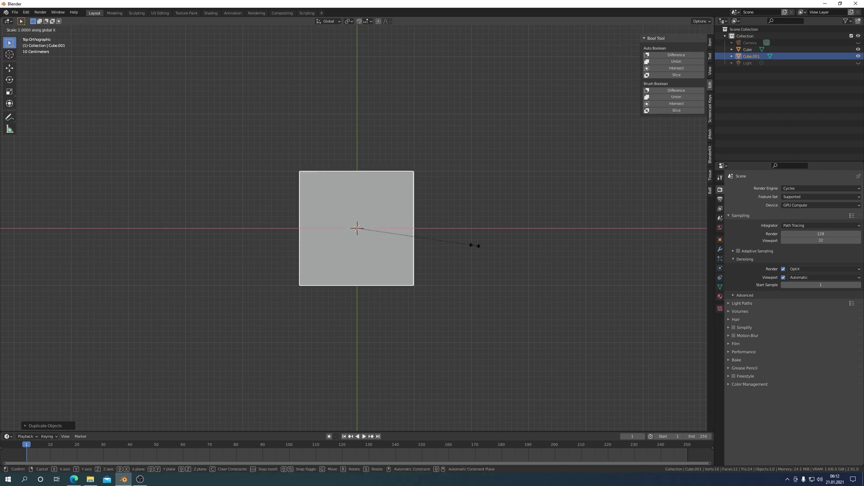
{"action": "left_click", "coordinate": [405, 244]}
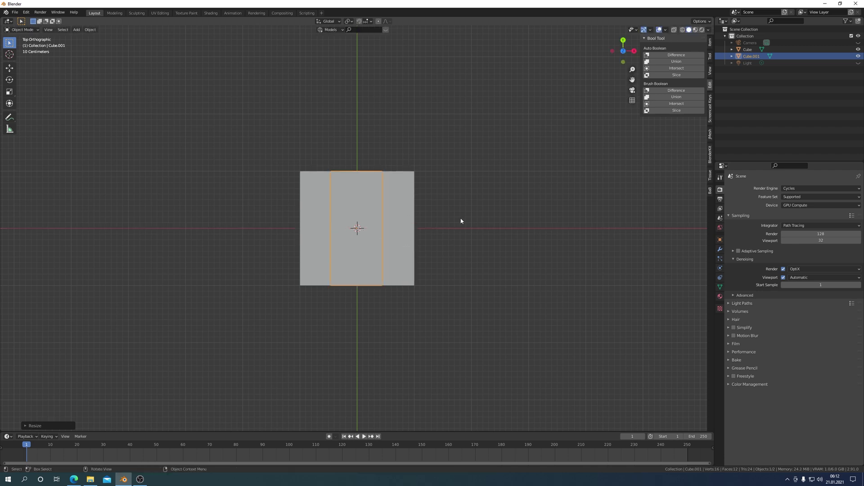
{"action": "key", "text": "g"}
{"action": "key", "text": "y"}
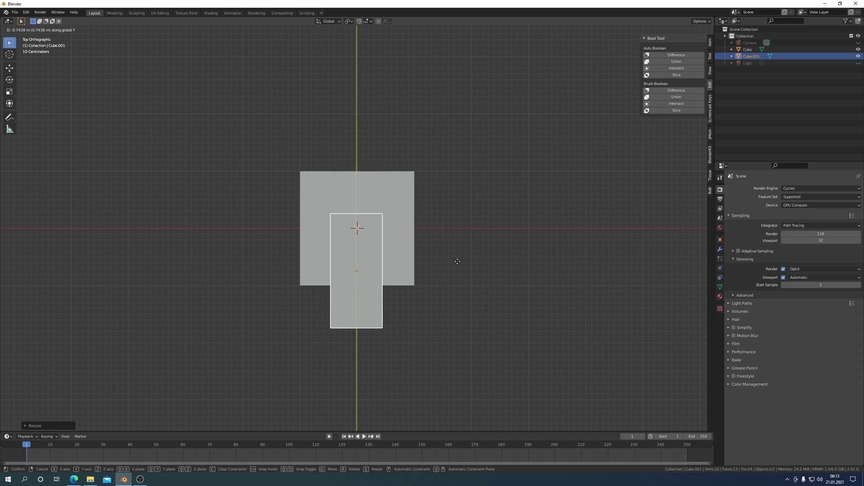
{"action": "left_click", "coordinate": [458, 264]}
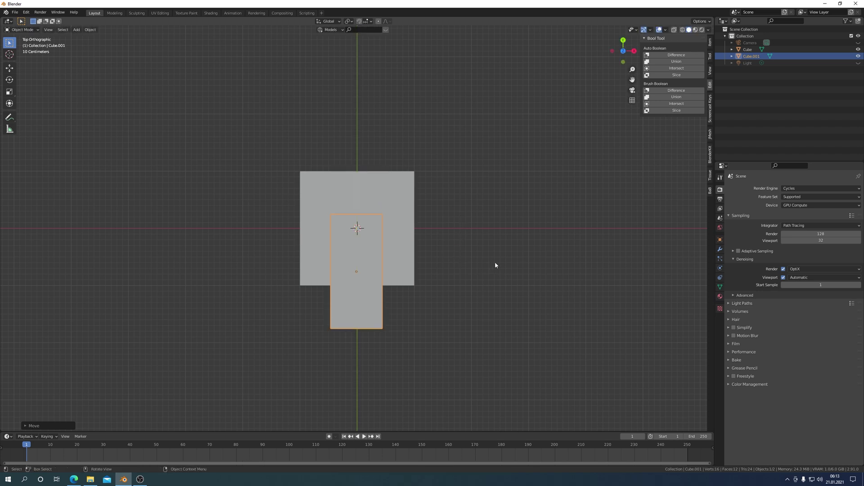
{"action": "mouse_move", "coordinate": [499, 262]}
{"action": "middle_mouse_down"}
{"action": "mouse_move", "coordinate": [540, 206]}
{"action": "mouse_move", "coordinate": [534, 210]}
{"action": "middle_mouse_up"}
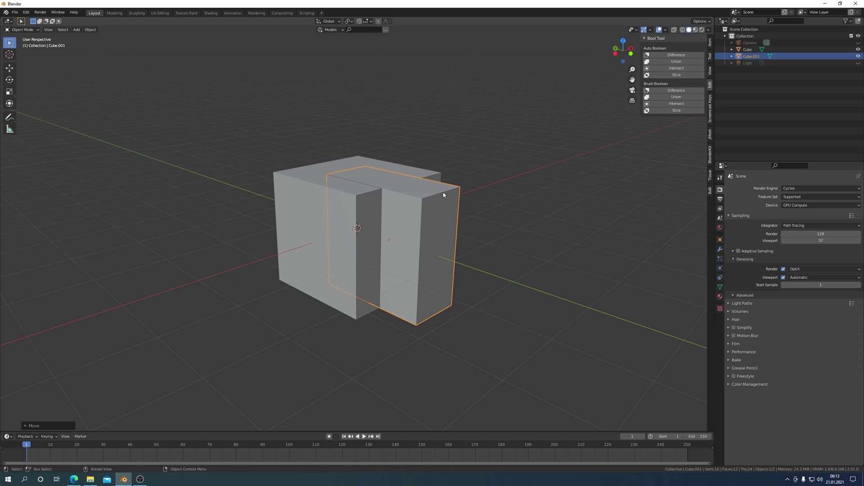
Step: Select the cube with its copy and apply a Bool Tool Brush Boolean Difference
{"action": "left_click", "coordinate": [341, 162], "text": "shift"}
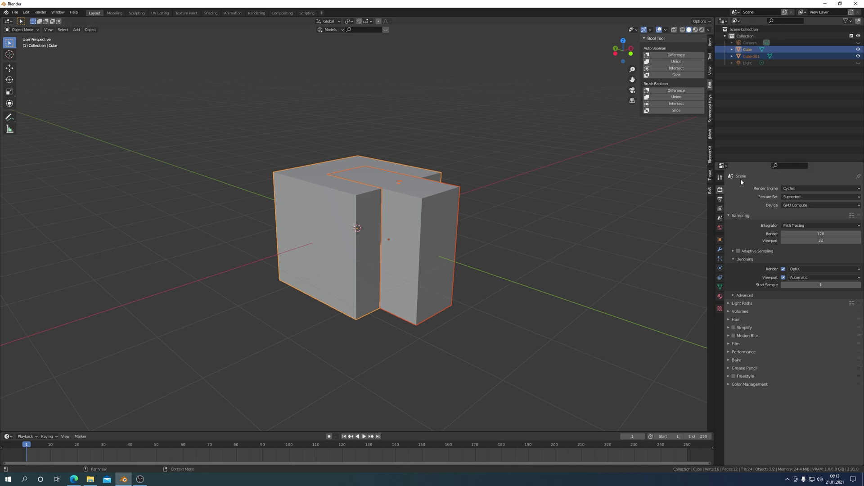
{"action": "left_click", "coordinate": [677, 91]}
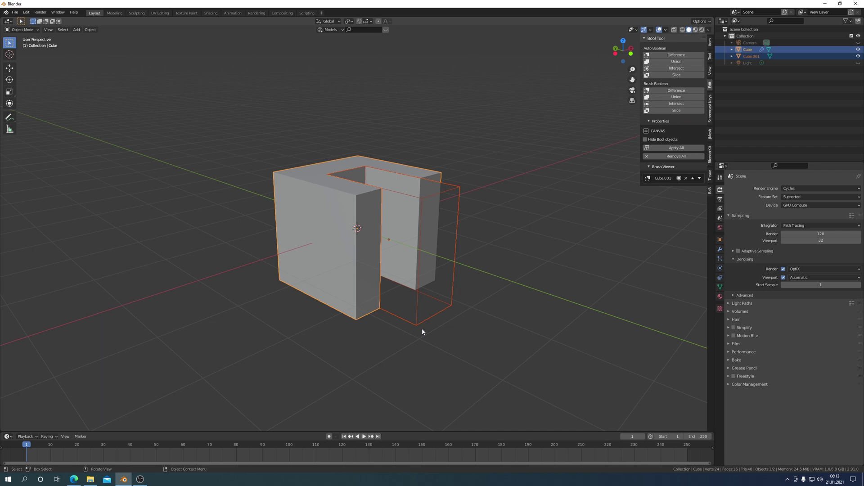
{"action": "scroll", "coordinate": [422, 331], "scroll_direction": "up", "scroll_amount": 1}
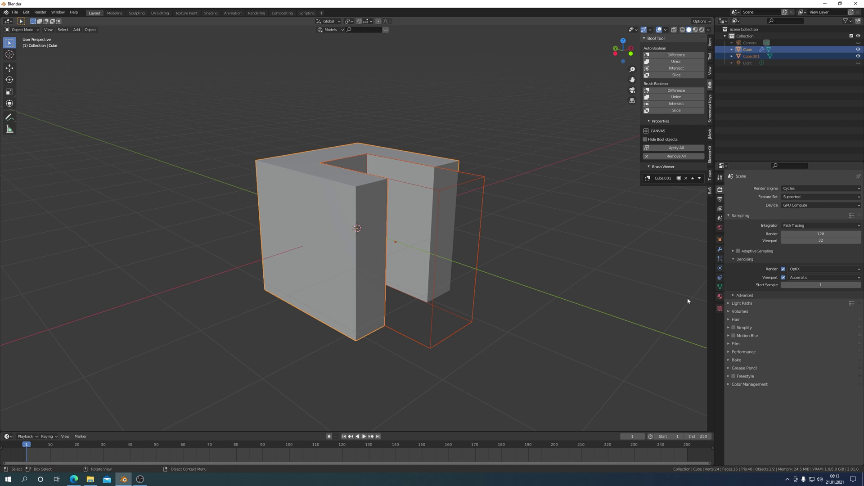
Step: Set the BTool boolean modifier's solver to Fast and deselect the Cube.001 cutter
{"action": "left_click", "coordinate": [720, 250]}
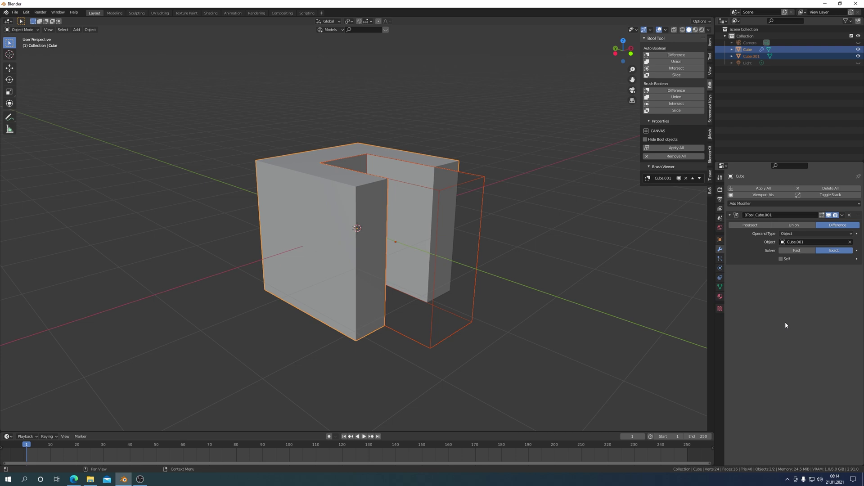
{"action": "left_click", "coordinate": [797, 251]}
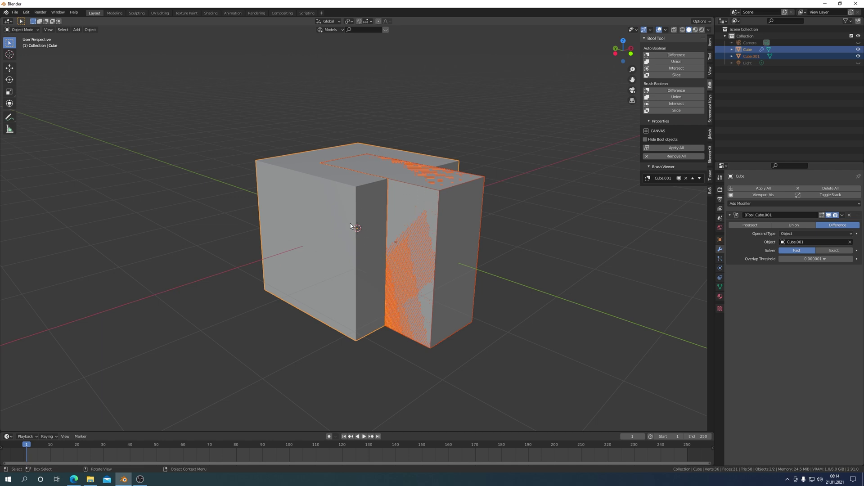
{"action": "left_click", "coordinate": [439, 273]}
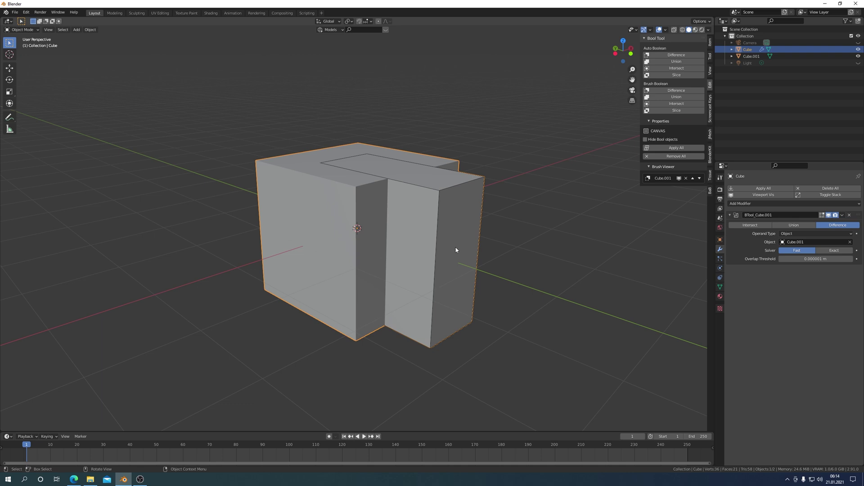
Step: Reset the cube's Z scale to 1 and switch the boolean solver back to Exact
{"action": "key", "text": "s"}
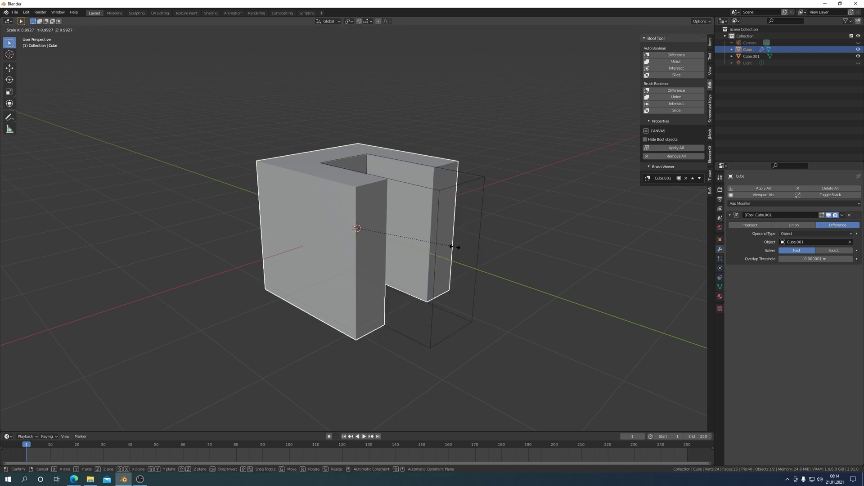
{"action": "key", "text": "z"}
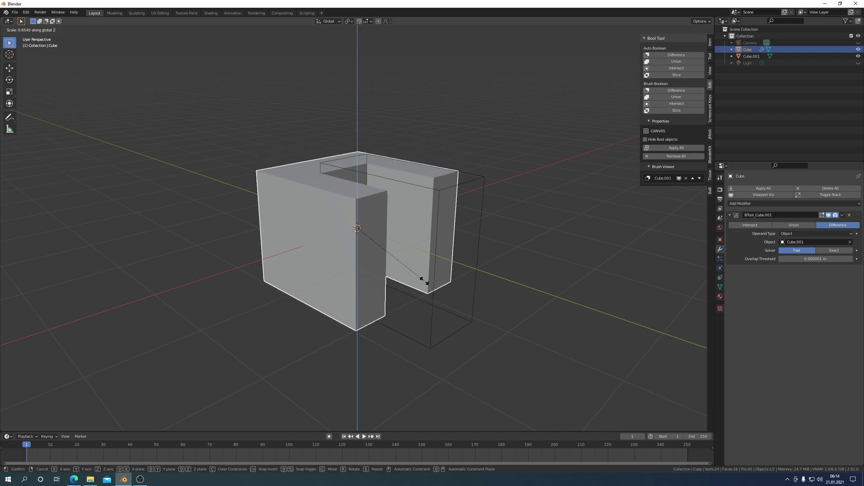
{"action": "left_click", "coordinate": [418, 309]}
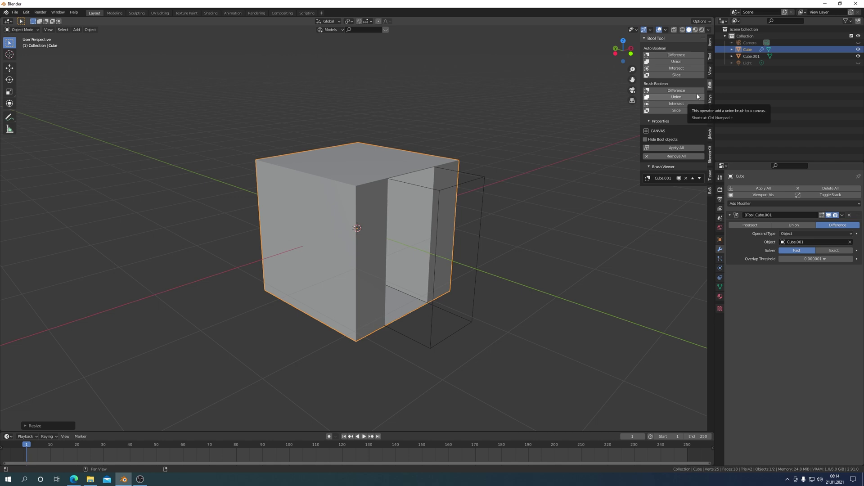
{"action": "left_click", "coordinate": [710, 45]}
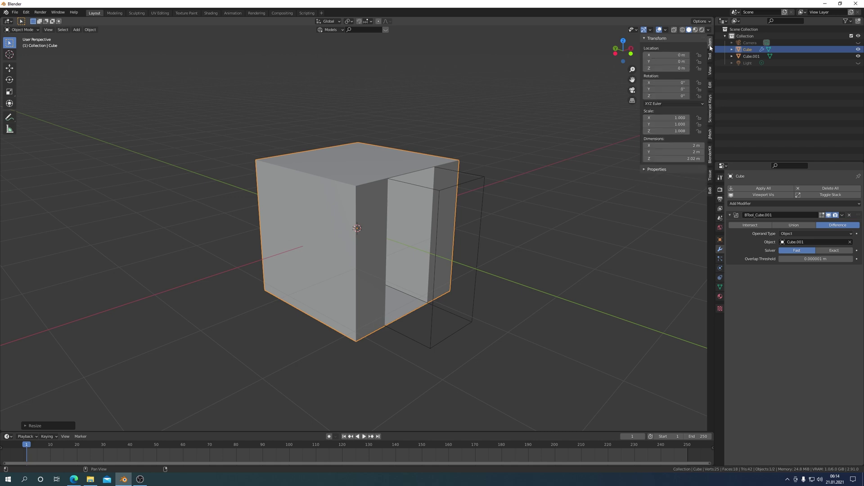
{"action": "left_click", "coordinate": [671, 131]}
{"action": "type", "text": "1"}
{"action": "key", "text": "Return"}
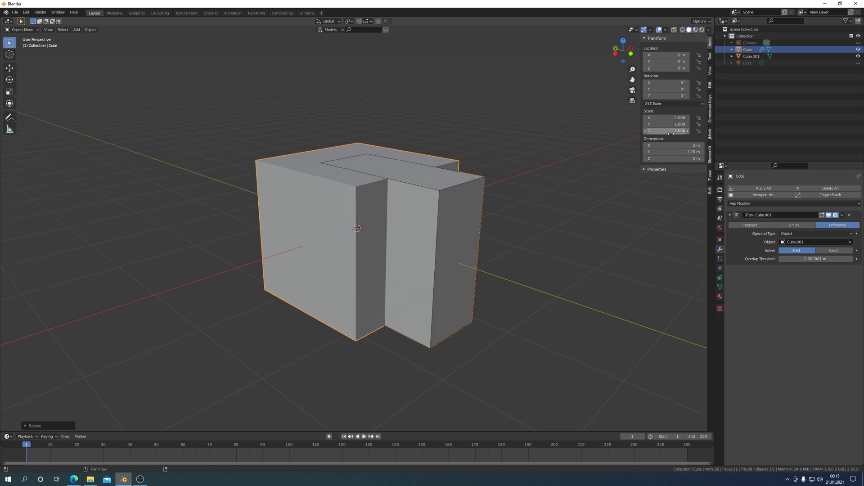
{"action": "left_click", "coordinate": [834, 251]}
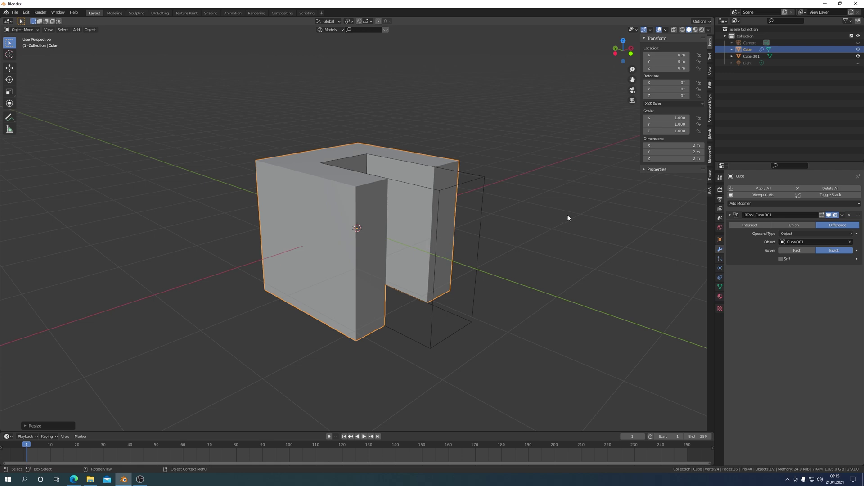
Step: Add a Bevel modifier with a 0.05 m amount and 4 segments
{"action": "left_click", "coordinate": [789, 204]}
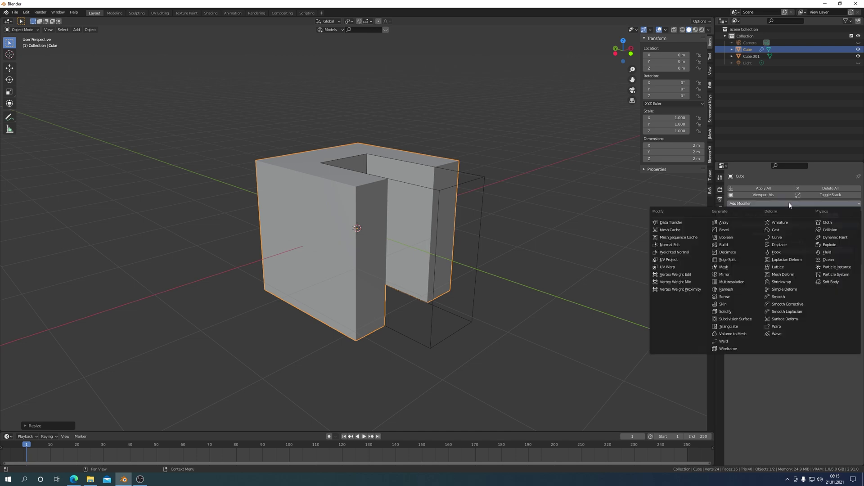
{"action": "left_click", "coordinate": [728, 229]}
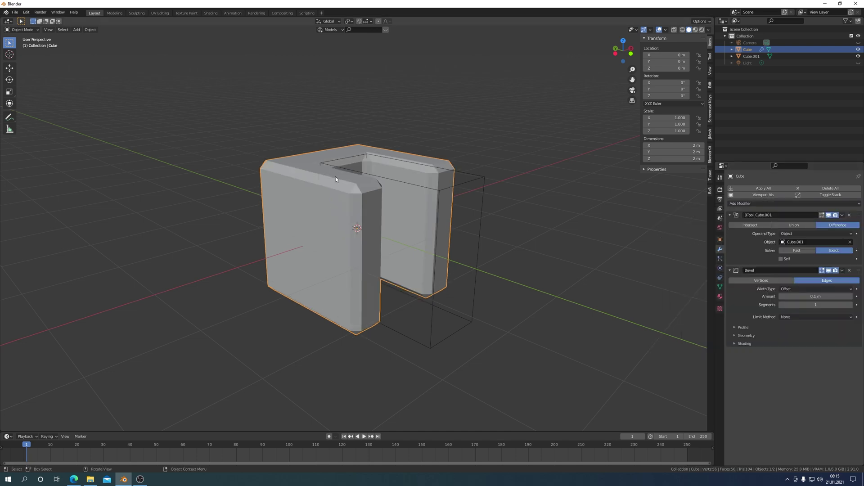
{"action": "left_click", "coordinate": [812, 296]}
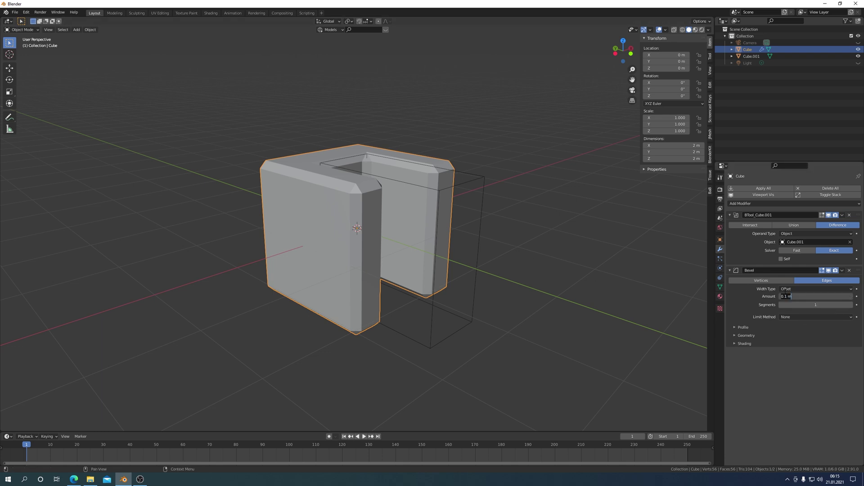
{"action": "type", "text": "0.02"}
{"action": "key", "text": "BackSpace"}
{"action": "type", "text": "5"}
{"action": "key", "text": "Return"}
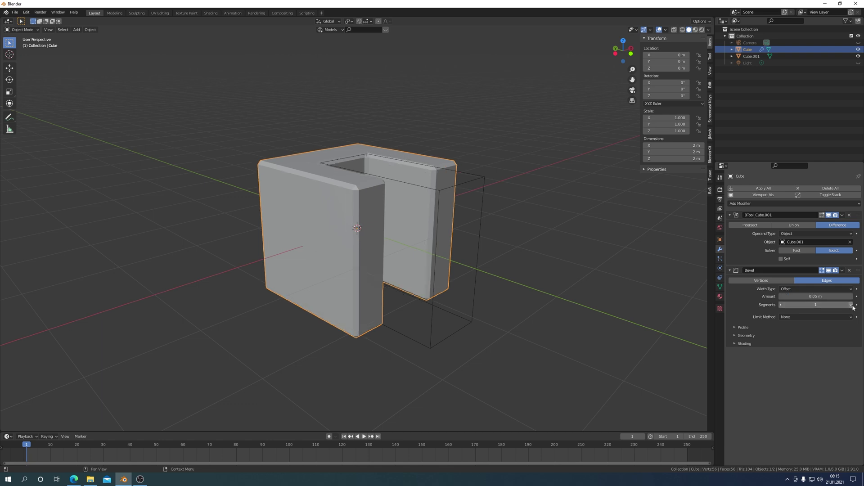
{"action": "left_click", "coordinate": [852, 305]}
{"action": "left_click", "coordinate": [851, 305]}
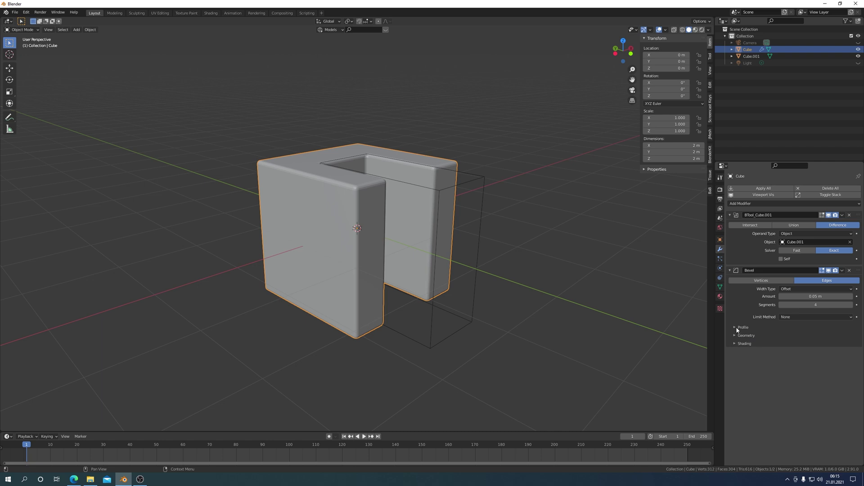
Step: Limit the bevel by Angle, set Outer Miter to Arc, and apply all modifiers
{"action": "left_click", "coordinate": [840, 317]}
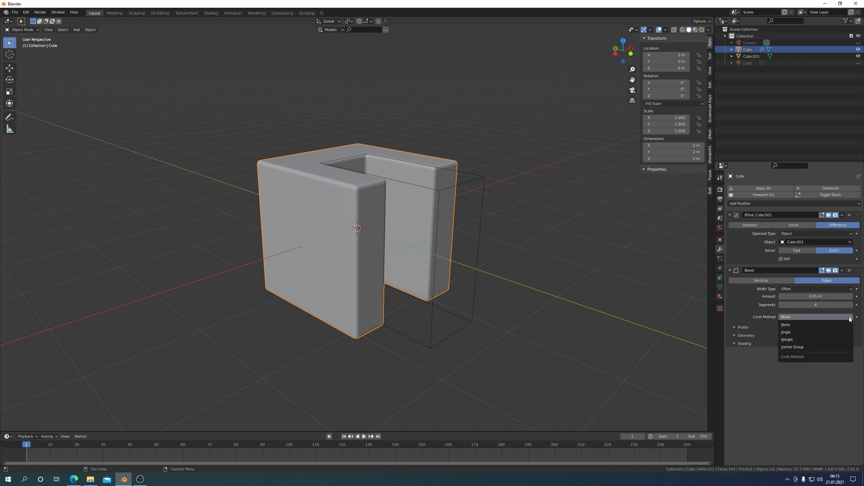
{"action": "left_click", "coordinate": [788, 333]}
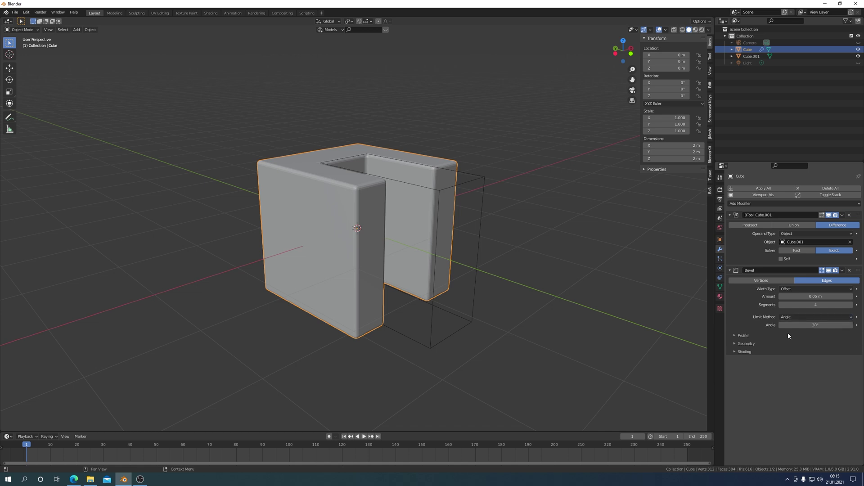
{"action": "left_click", "coordinate": [735, 336]}
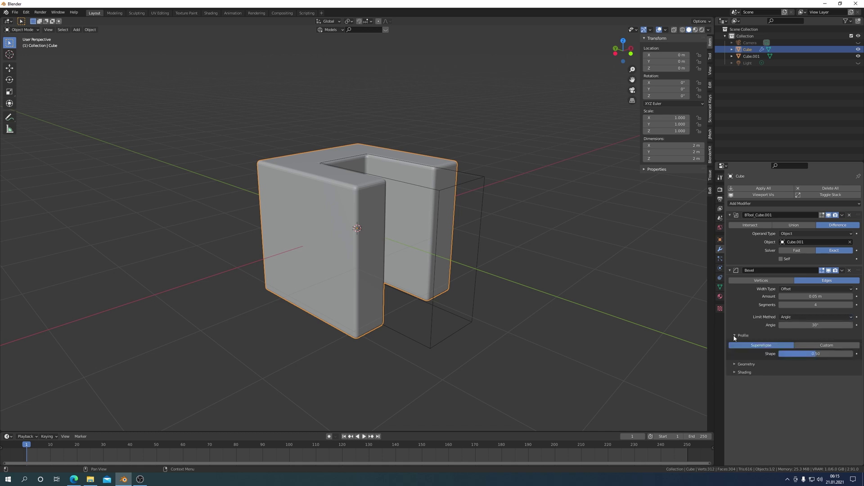
{"action": "left_click", "coordinate": [735, 364]}
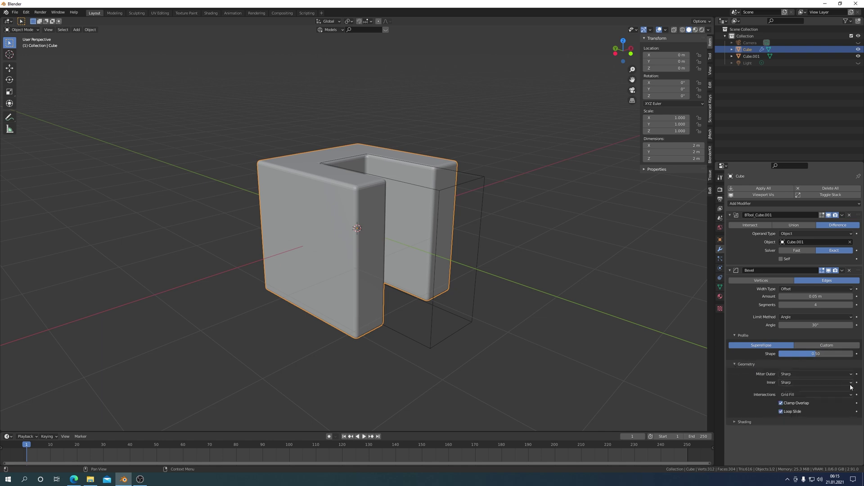
{"action": "left_click", "coordinate": [828, 375]}
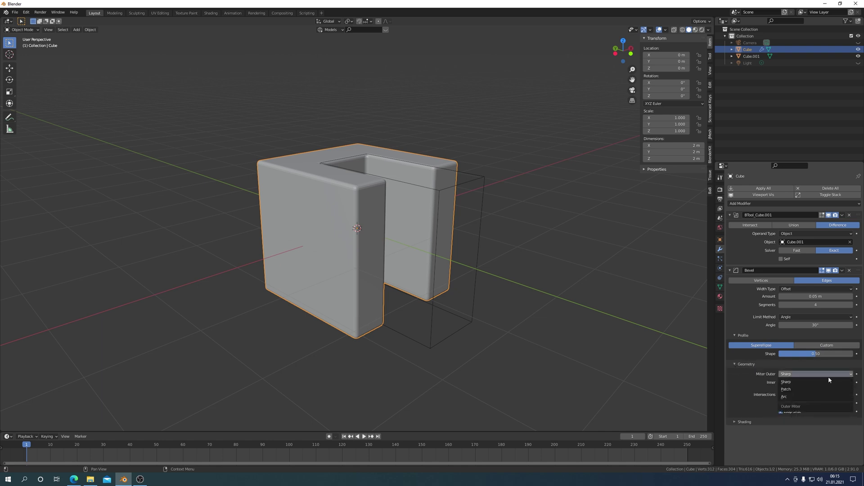
{"action": "left_click", "coordinate": [791, 397]}
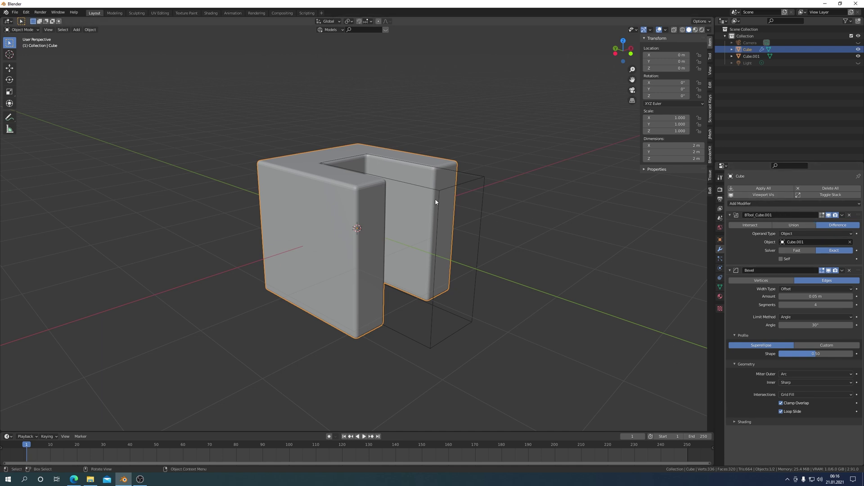
{"action": "left_click", "coordinate": [780, 191]}
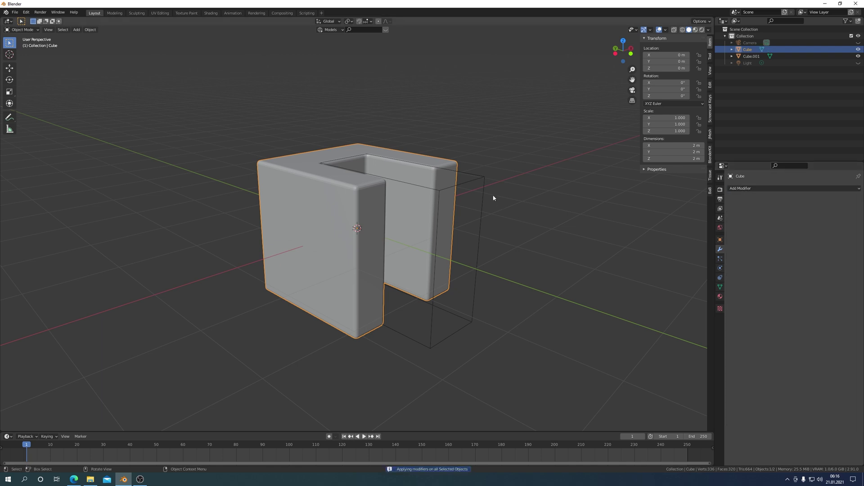
{"action": "left_click", "coordinate": [472, 179]}
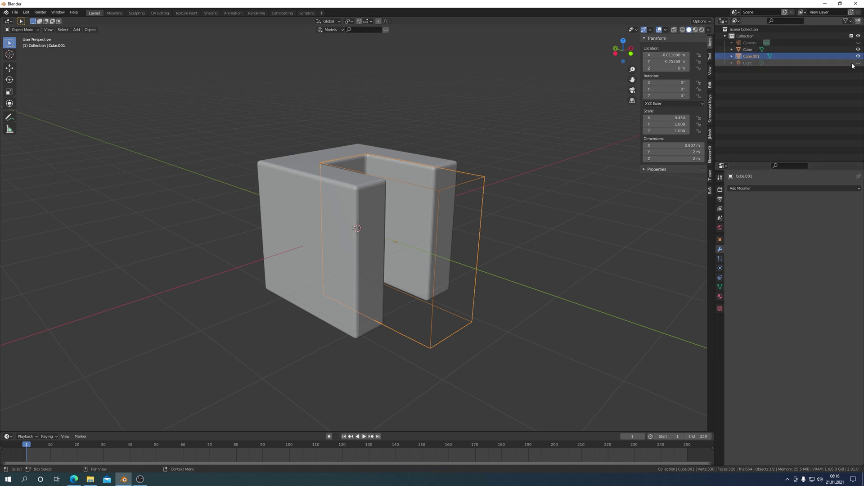
Step: Hide the Cube.001 cutter with H
{"action": "key", "text": "h"}
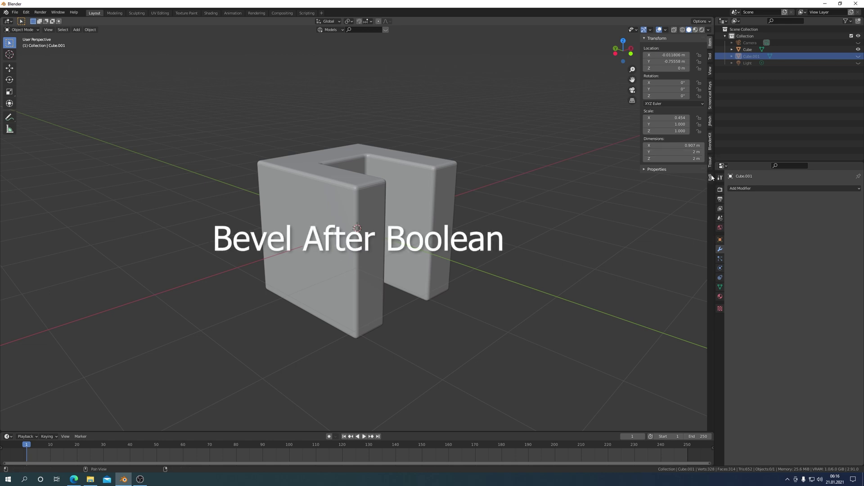
Step: Show the Bevel After Boolean sidebar tab, then bring its forum thread forward
{"action": "left_click", "coordinate": [710, 178]}
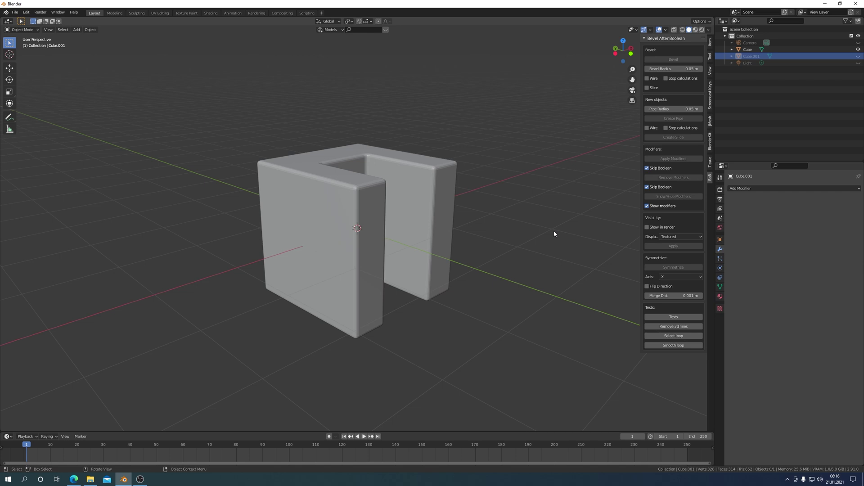
{"action": "left_click", "coordinate": [75, 479]}
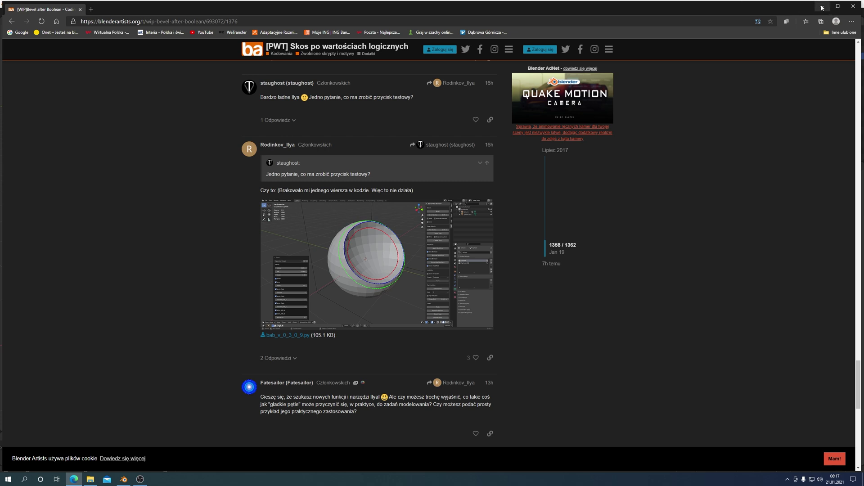
Step: Minimise the forum browser to return to Blender
{"action": "left_click", "coordinate": [822, 8]}
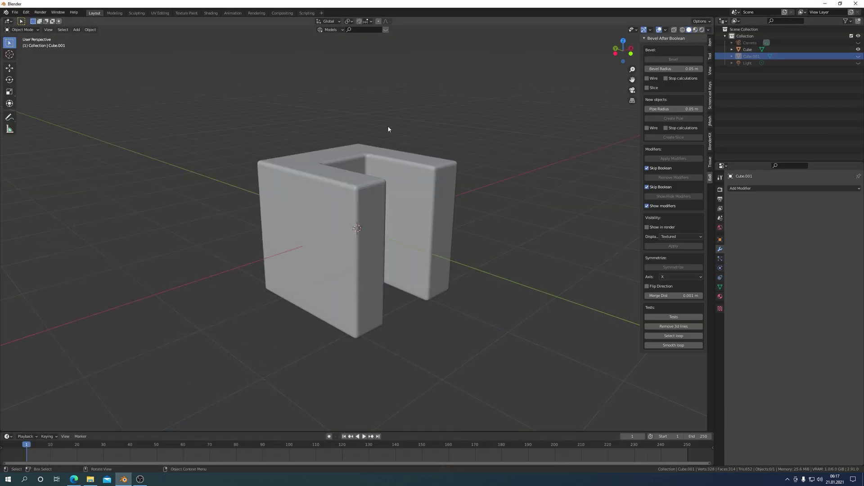
{"action": "left_click", "coordinate": [29, 13]}
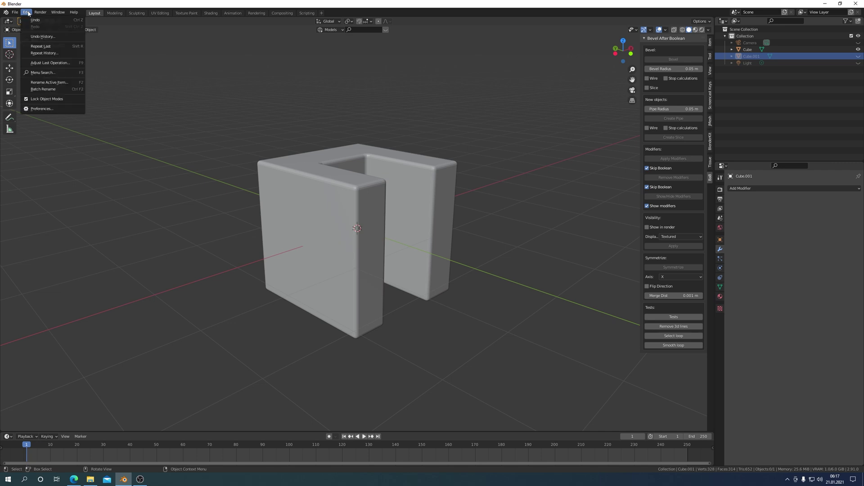
{"action": "left_click", "coordinate": [43, 109]}
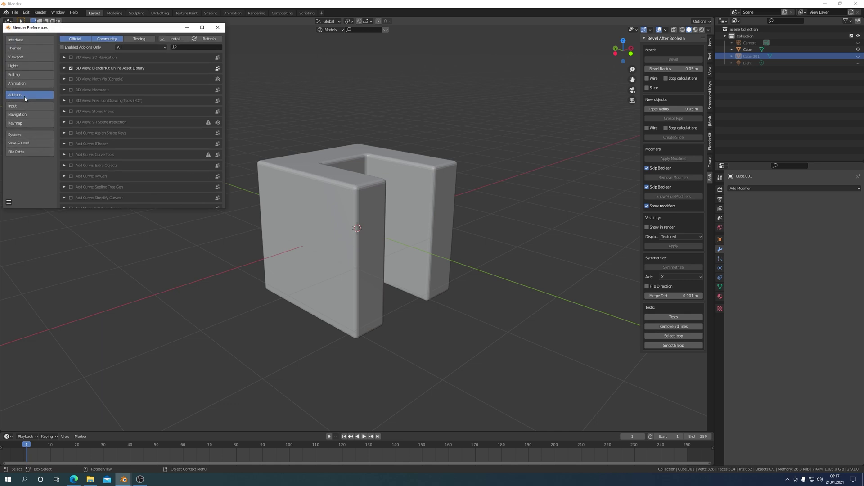
{"action": "scroll", "coordinate": [180, 133], "scroll_direction": "down", "scroll_amount": 10}
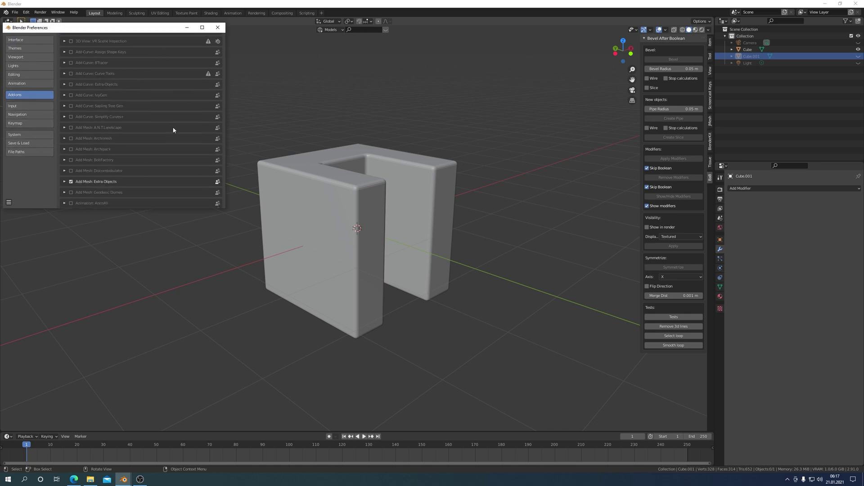
{"action": "scroll", "coordinate": [173, 130], "scroll_direction": "down", "scroll_amount": 10}
{"action": "scroll", "coordinate": [173, 130], "scroll_direction": "down", "scroll_amount": 8}
{"action": "scroll", "coordinate": [172, 129], "scroll_direction": "down", "scroll_amount": 5}
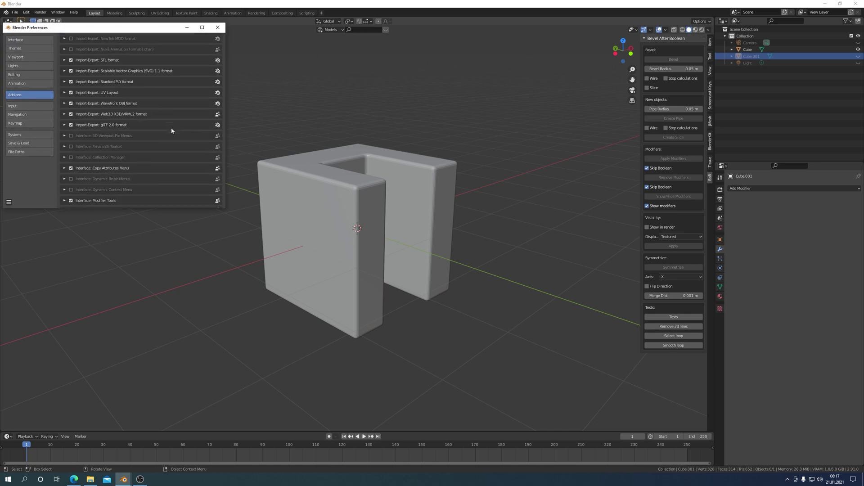
{"action": "scroll", "coordinate": [170, 128], "scroll_direction": "down", "scroll_amount": 5}
{"action": "scroll", "coordinate": [169, 129], "scroll_direction": "down", "scroll_amount": 5}
{"action": "scroll", "coordinate": [168, 129], "scroll_direction": "down", "scroll_amount": 5}
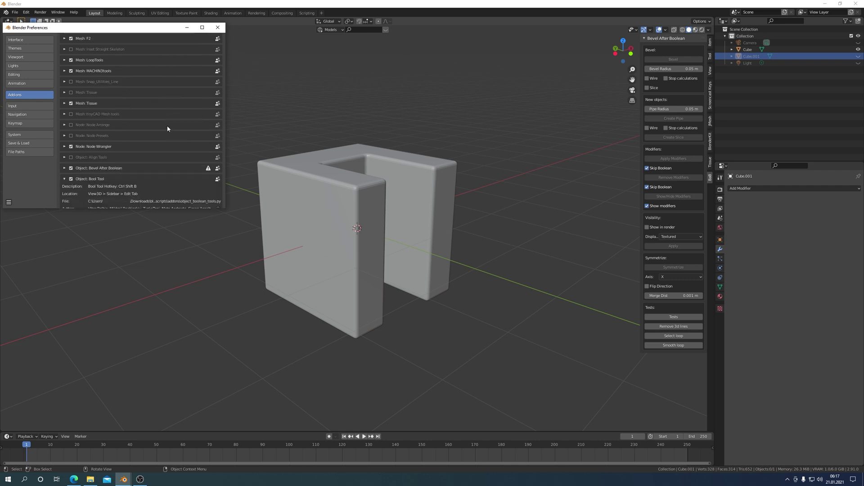
{"action": "scroll", "coordinate": [167, 125], "scroll_direction": "down", "scroll_amount": 3}
{"action": "scroll", "coordinate": [166, 124], "scroll_direction": "down", "scroll_amount": 2}
{"action": "scroll", "coordinate": [164, 127], "scroll_direction": "down", "scroll_amount": 2}
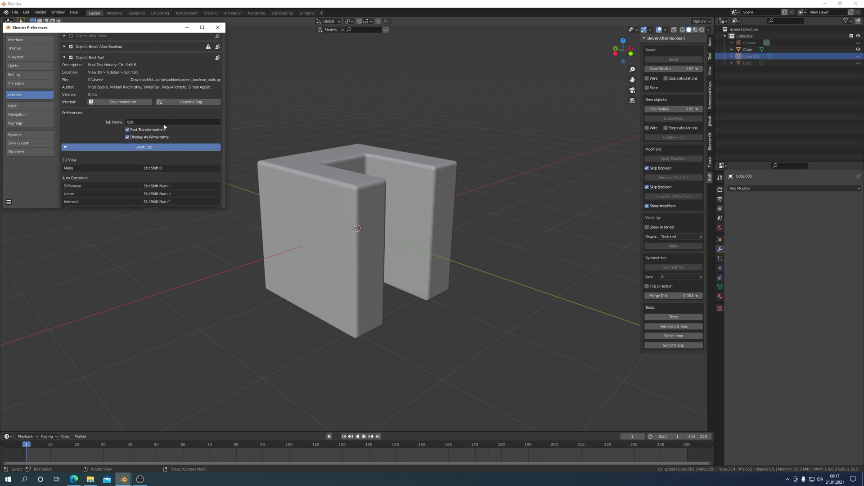
{"action": "scroll", "coordinate": [161, 120], "scroll_direction": "up", "scroll_amount": 1}
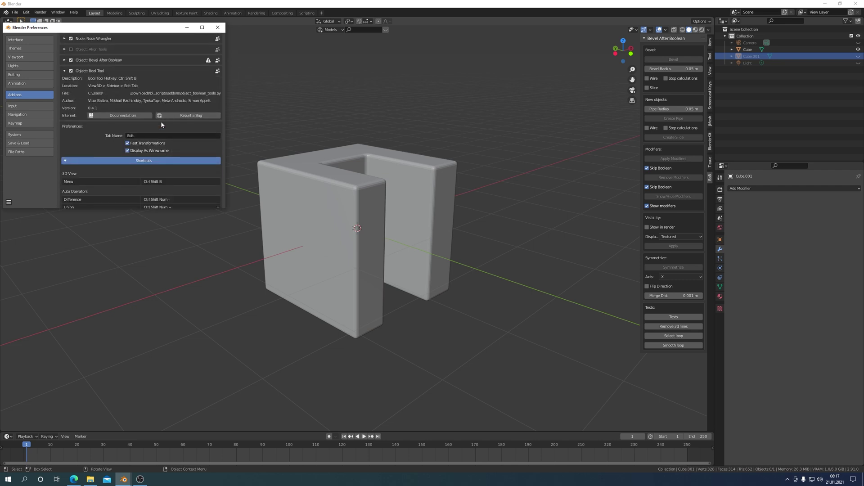
{"action": "left_click", "coordinate": [64, 71]}
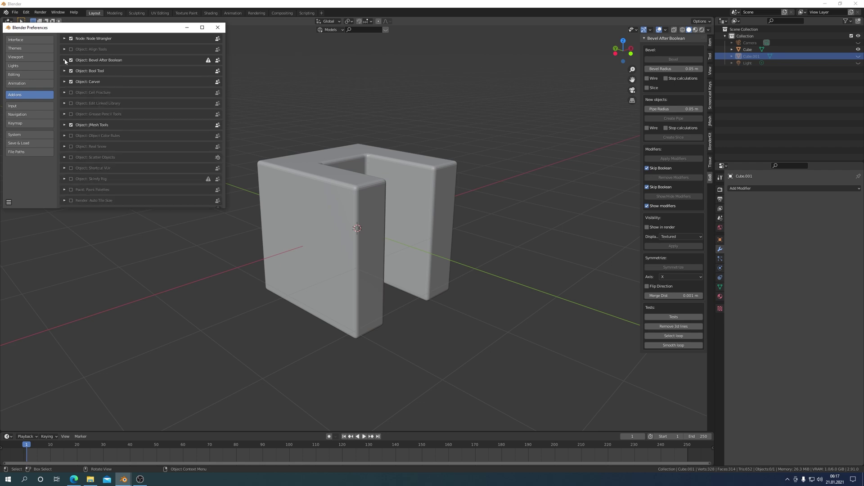
{"action": "left_click", "coordinate": [65, 60]}
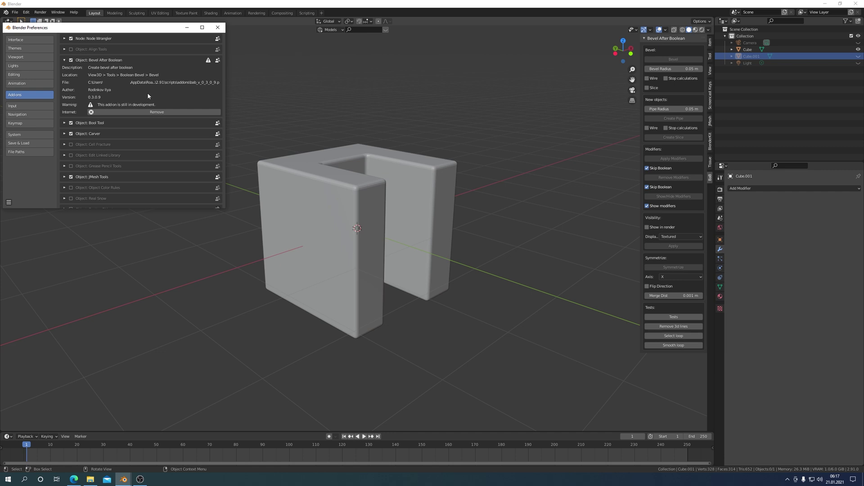
{"action": "left_click", "coordinate": [219, 28]}
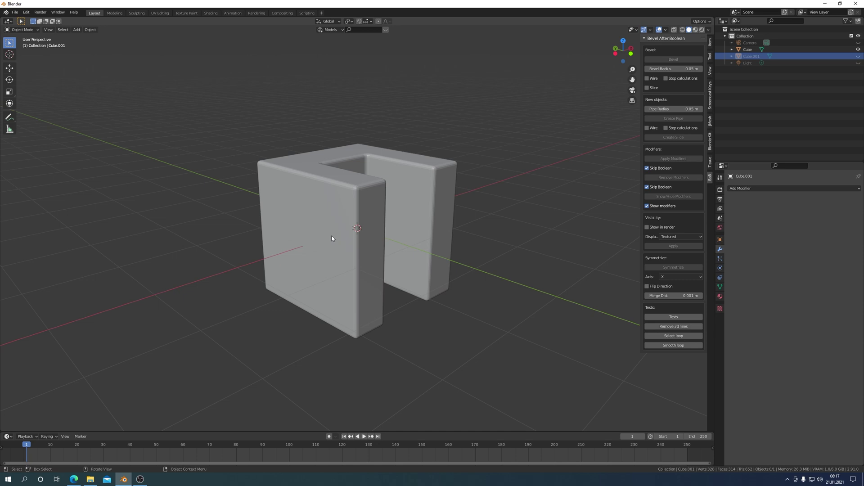
Step: Select the bevelled slotted cube and enter Edit Mode
{"action": "left_click", "coordinate": [419, 230]}
{"action": "left_click", "coordinate": [431, 168]}
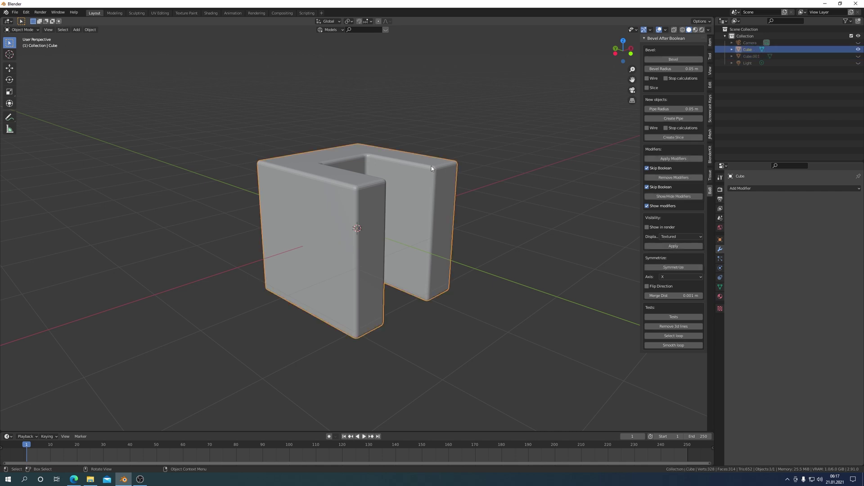
{"action": "key", "text": "Tab"}
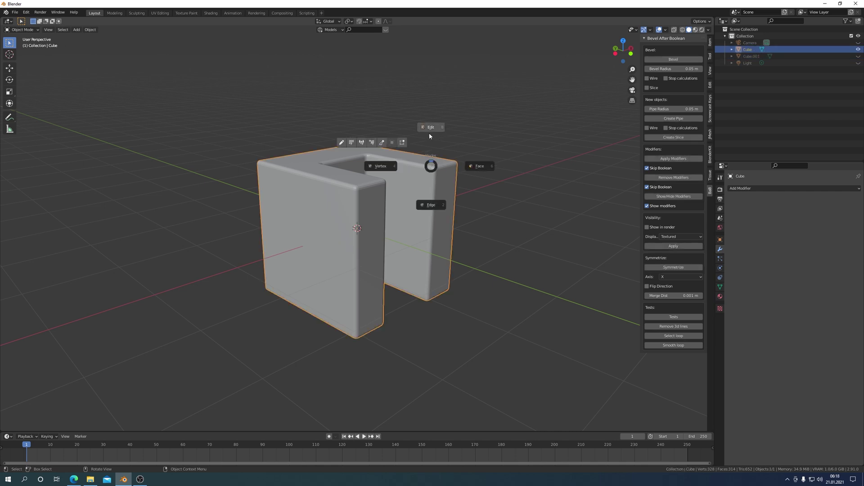
{"action": "left_click", "coordinate": [403, 143]}
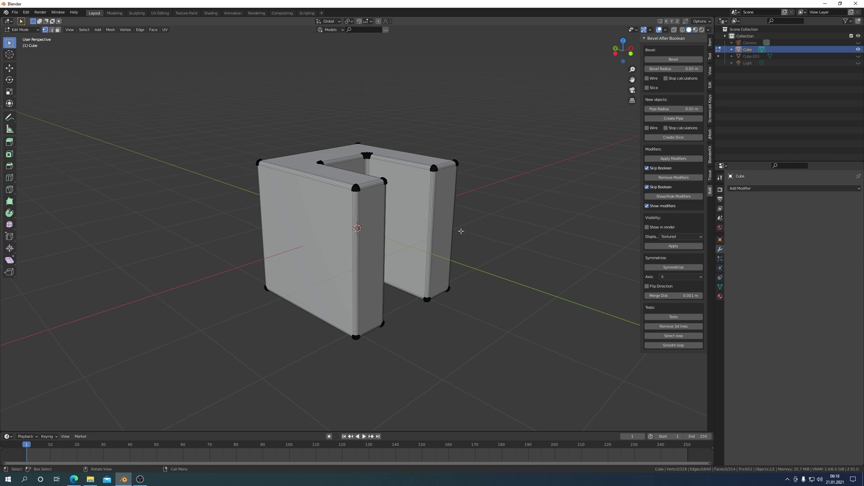
Step: Add six horizontal loop cuts around the cube at their default position
{"action": "key", "text": "ctrl+r"}
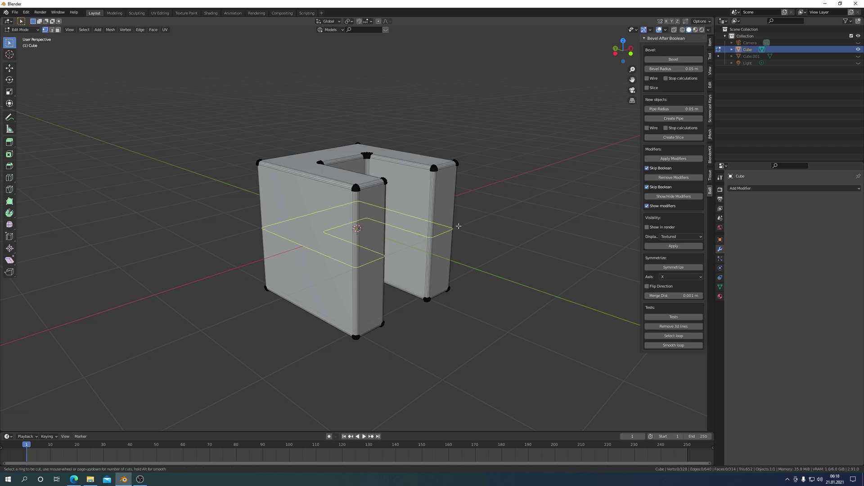
{"action": "scroll", "coordinate": [454, 225], "scroll_direction": "up", "scroll_amount": 1}
{"action": "scroll", "coordinate": [454, 224], "scroll_direction": "up", "scroll_amount": 2}
{"action": "scroll", "coordinate": [454, 223], "scroll_direction": "up", "scroll_amount": 2}
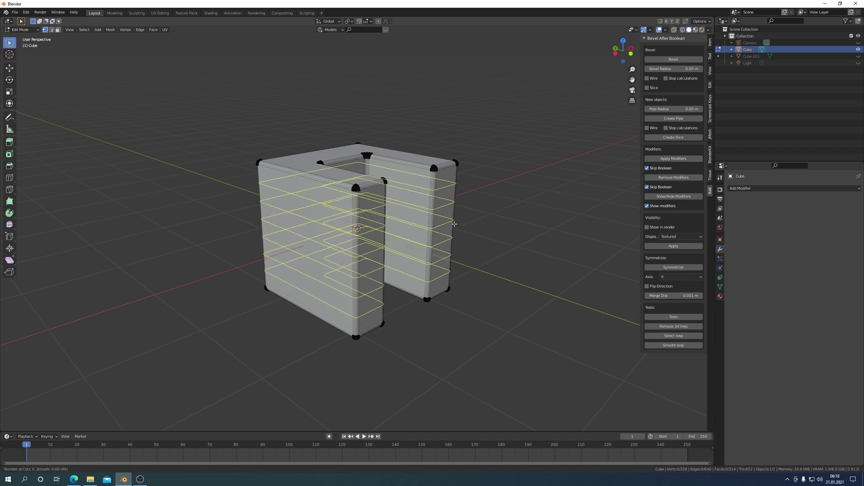
{"action": "left_click", "coordinate": [453, 223]}
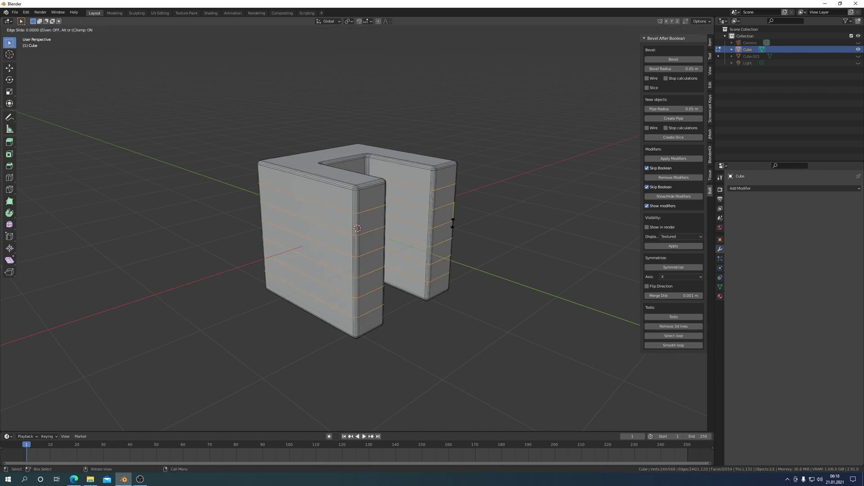
{"action": "right_click", "coordinate": [453, 223]}
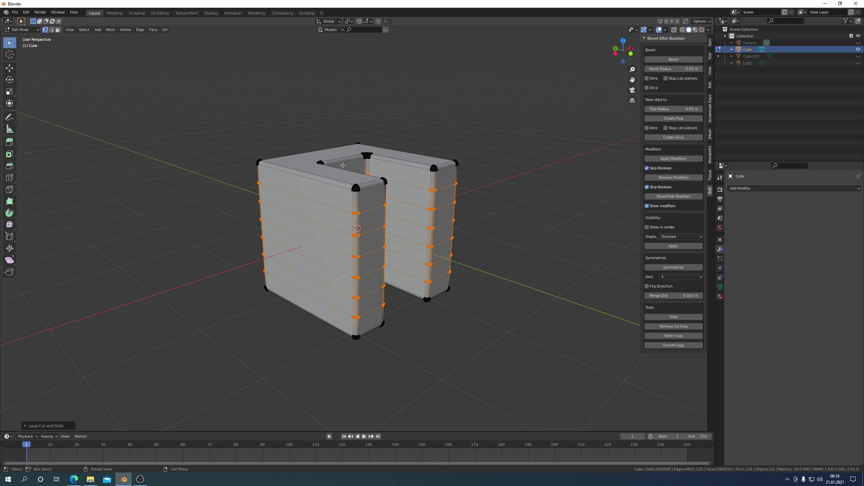
Step: Cancel a second loop cut and return the cube to Object Mode
{"action": "key", "text": "ctrl+r"}
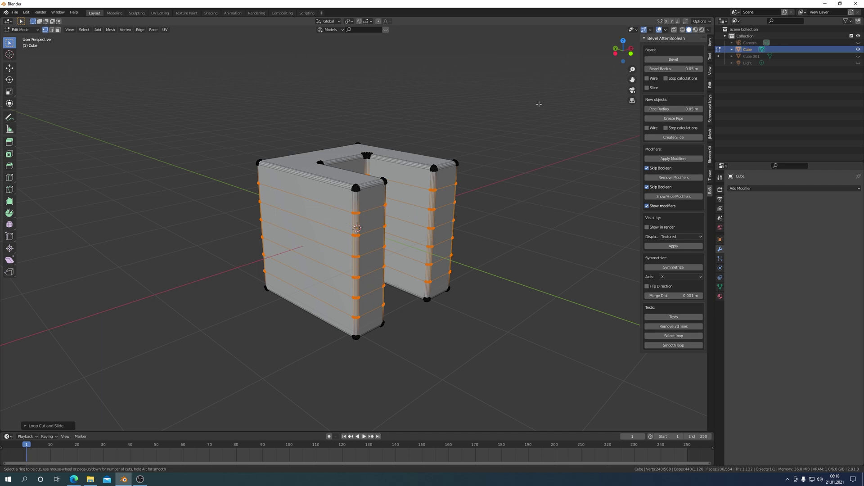
{"action": "key", "text": "Escape"}
{"action": "key", "text": "ctrl+Tab"}
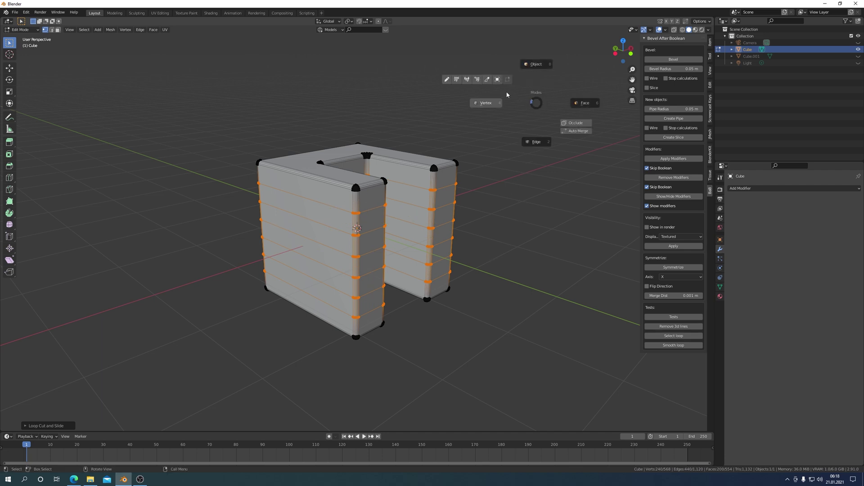
{"action": "left_click", "coordinate": [425, 170]}
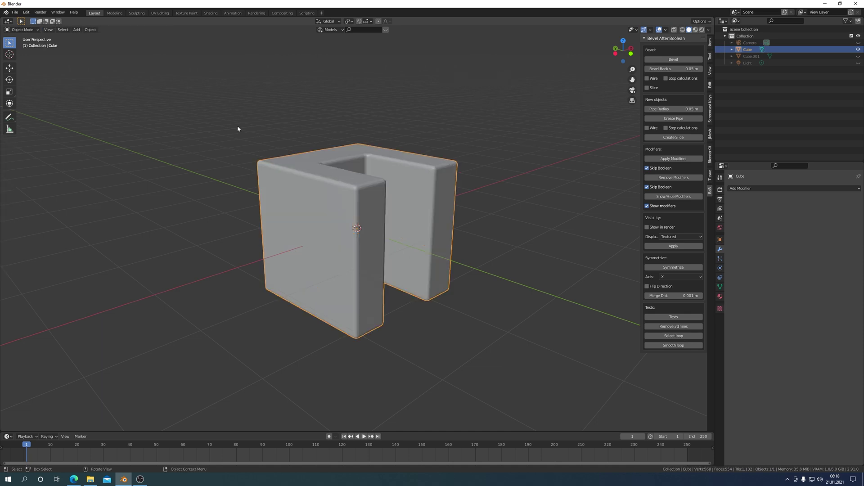
Step: Add a 64-vertex cylinder and stretch it 1.33 times along Z
{"action": "left_click", "coordinate": [77, 29]}
{"action": "mouse_move", "coordinate": [85, 37]}
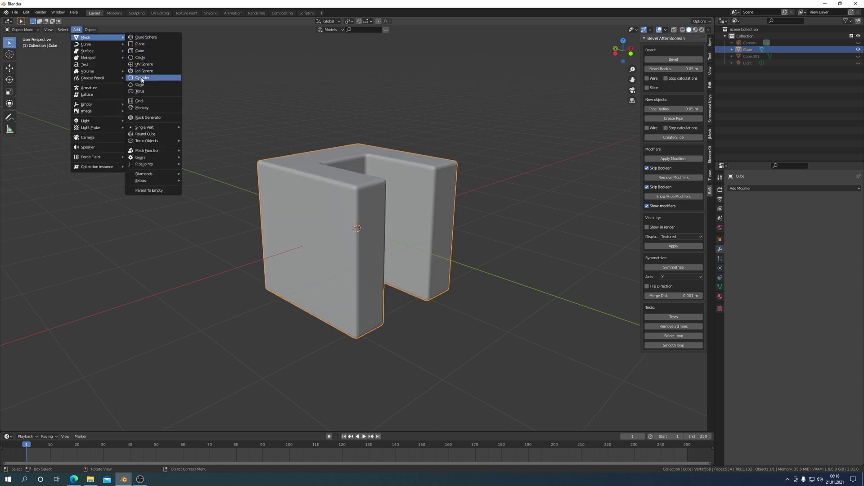
{"action": "left_click", "coordinate": [142, 78]}
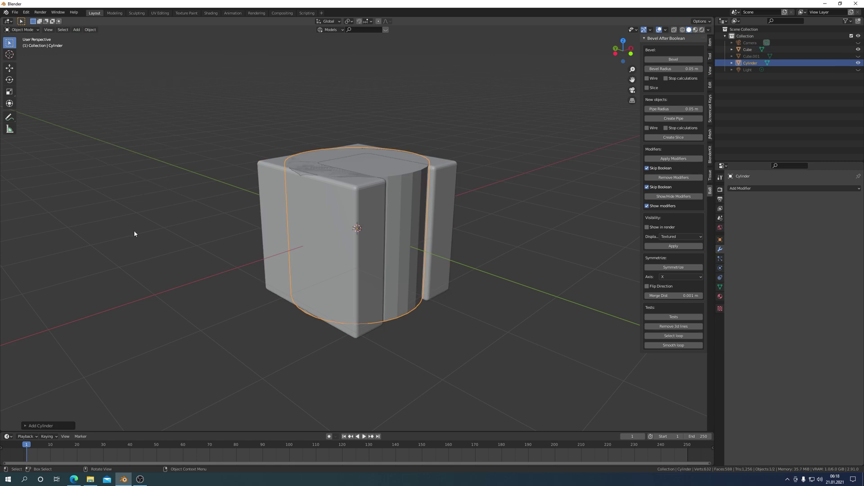
{"action": "left_click", "coordinate": [29, 424]}
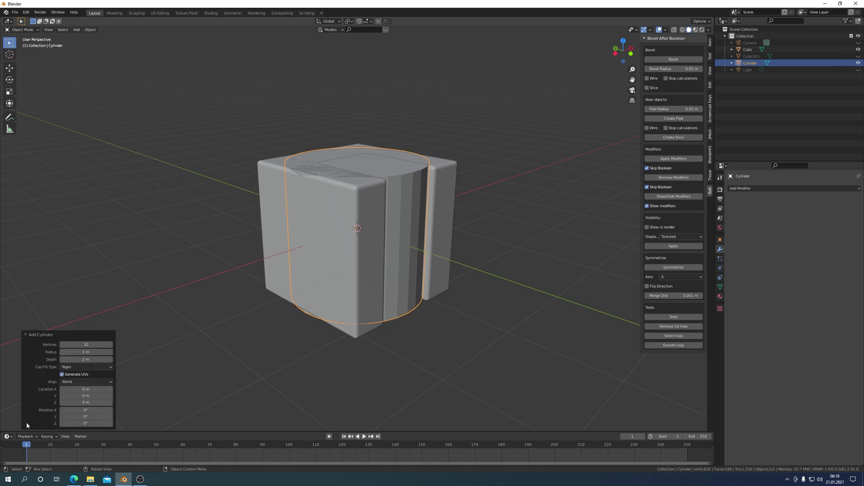
{"action": "left_click", "coordinate": [90, 345]}
{"action": "type", "text": "64"}
{"action": "key", "text": "Return"}
{"action": "key", "text": "s"}
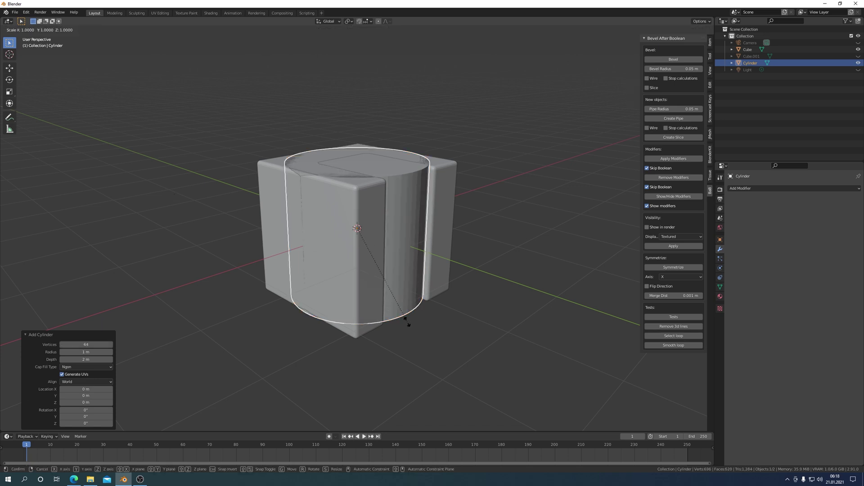
{"action": "key", "text": "z"}
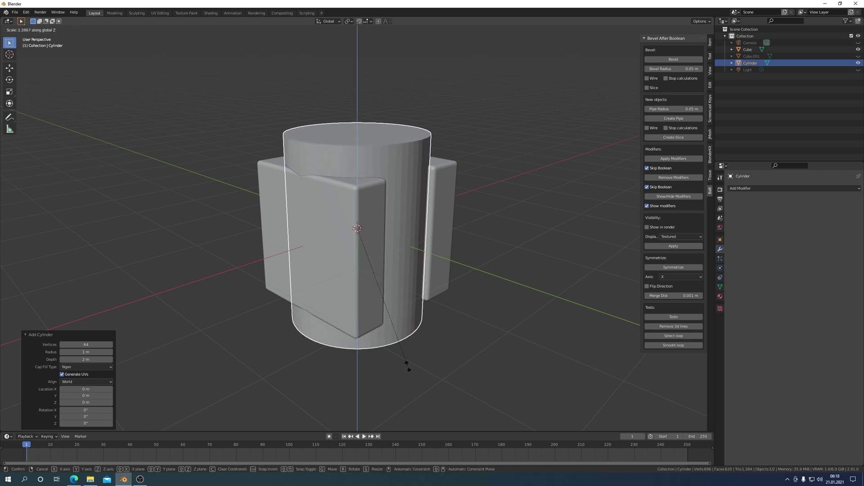
{"action": "left_click", "coordinate": [406, 359]}
Step: In Edit Mode, add 17 loop cuts around the cylinder without sliding them
{"action": "key", "text": "Tab"}
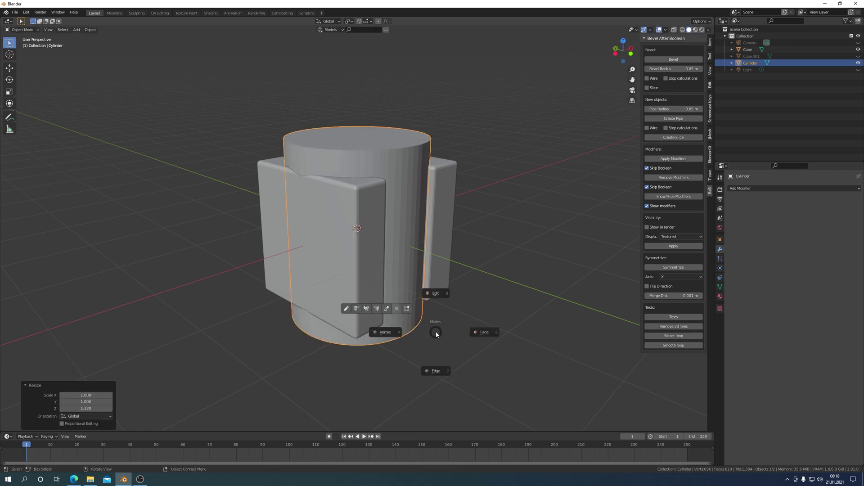
{"action": "left_click", "coordinate": [439, 296]}
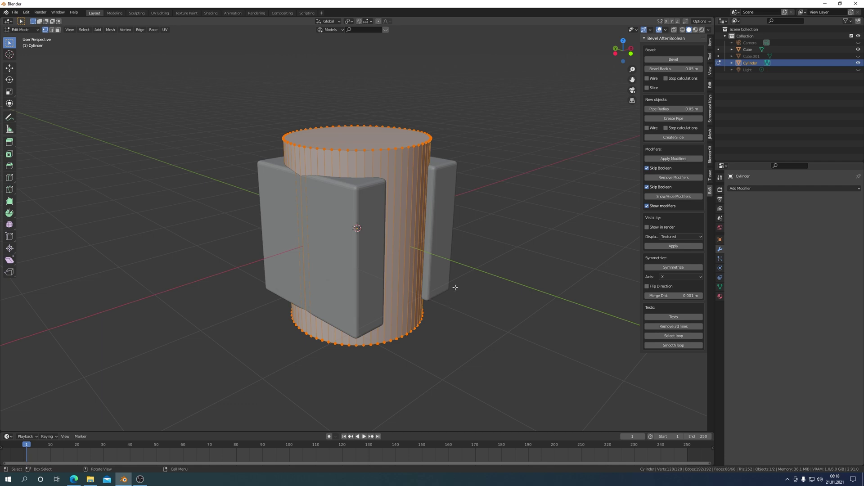
{"action": "key", "text": "ctrl+r"}
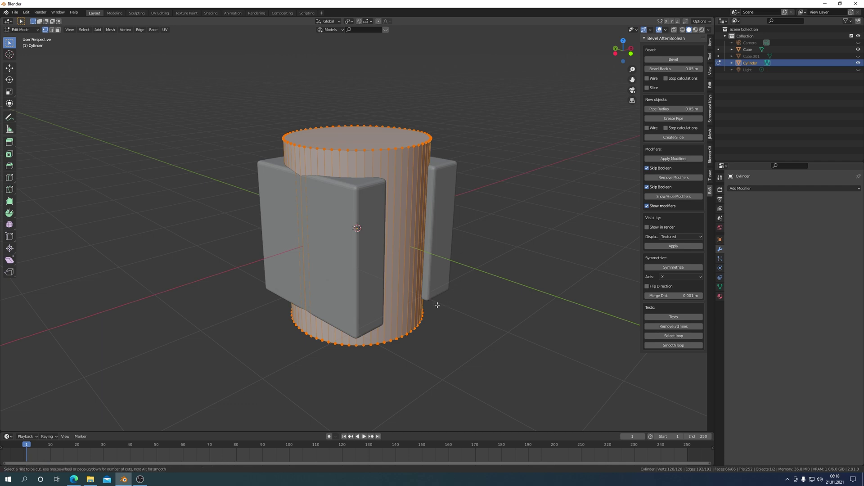
{"action": "scroll", "coordinate": [422, 276], "scroll_direction": "up", "scroll_amount": 5}
{"action": "scroll", "coordinate": [422, 277], "scroll_direction": "up", "scroll_amount": 5}
{"action": "scroll", "coordinate": [423, 277], "scroll_direction": "up", "scroll_amount": 2}
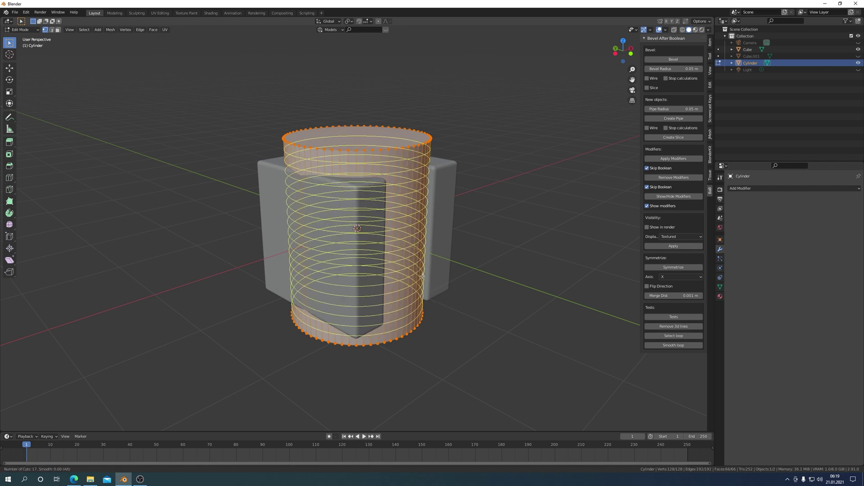
{"action": "scroll", "coordinate": [422, 276], "scroll_direction": "up", "scroll_amount": 1}
{"action": "scroll", "coordinate": [422, 275], "scroll_direction": "up", "scroll_amount": 1}
{"action": "scroll", "coordinate": [422, 276], "scroll_direction": "up", "scroll_amount": 2}
{"action": "left_click", "coordinate": [422, 275]}
{"action": "right_click", "coordinate": [477, 290]}
Step: Return to Object Mode, switch to front view and begin rotating the cylinder
{"action": "key", "text": "ctrl+Tab"}
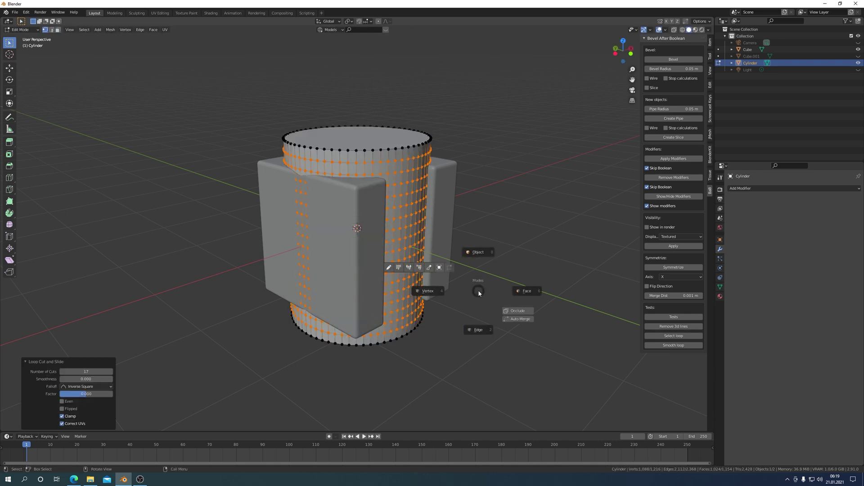
{"action": "left_click", "coordinate": [440, 269]}
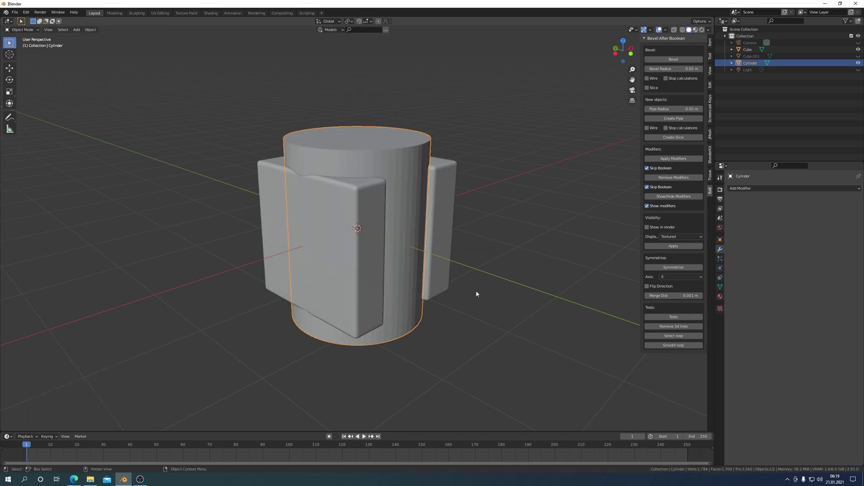
{"action": "key", "text": "KP_3"}
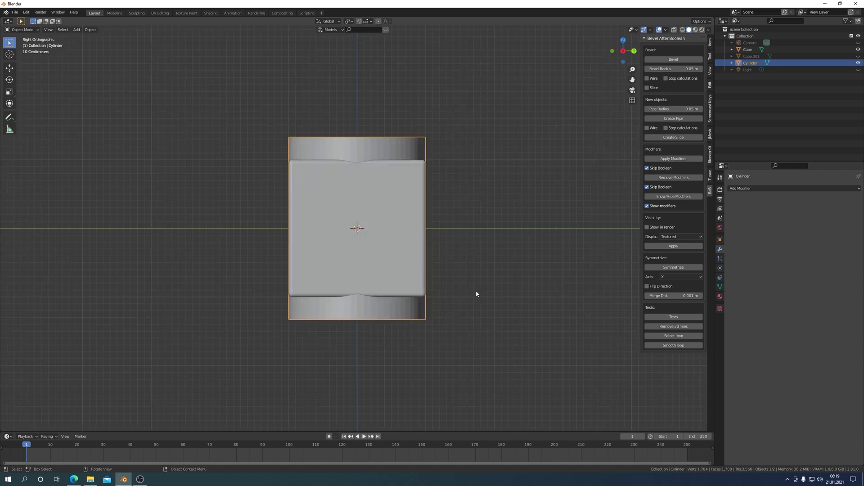
{"action": "key", "text": "KP_1"}
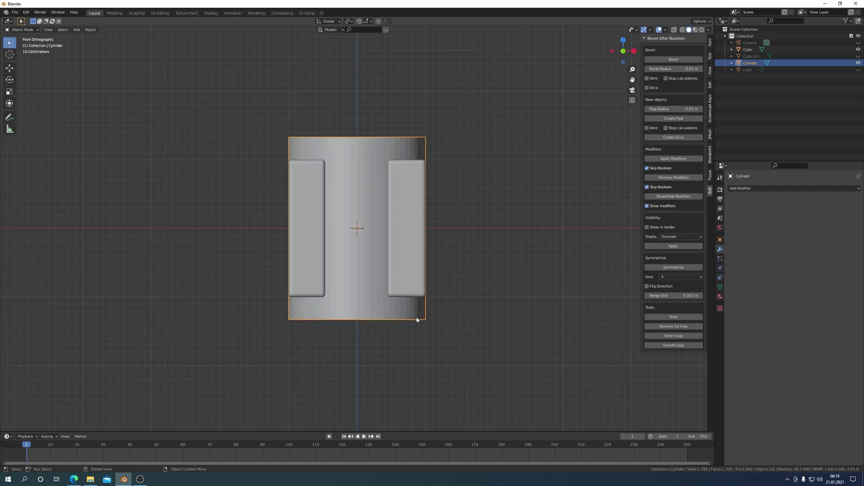
{"action": "key", "text": "r"}
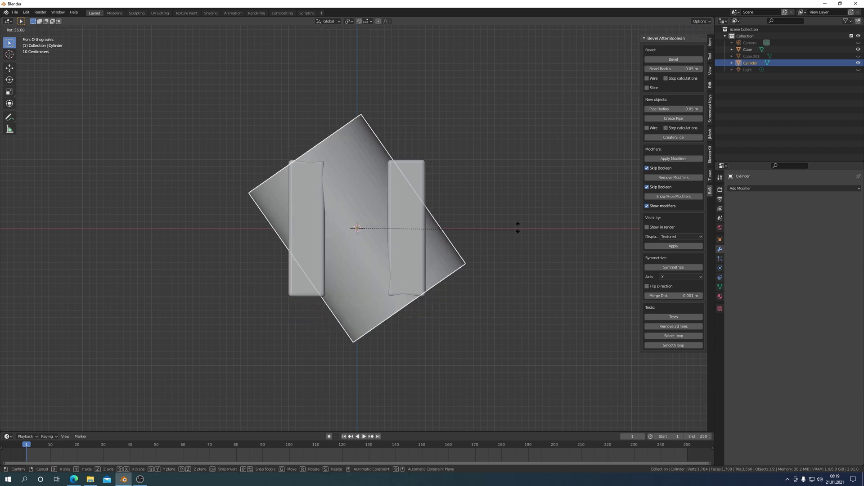
Step: Finish turning the cylinder 90° and cancel the accidentally opened Save dialog
{"action": "left_click", "coordinate": [404, 158]}
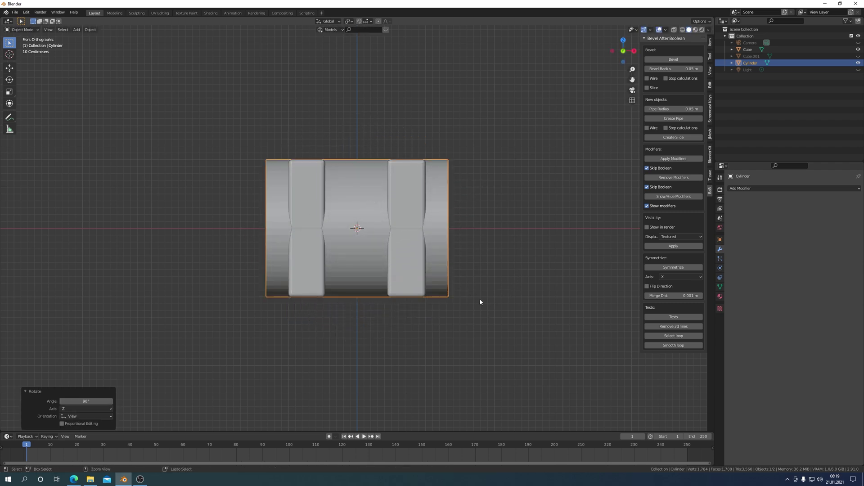
{"action": "key", "text": "ctrl+s"}
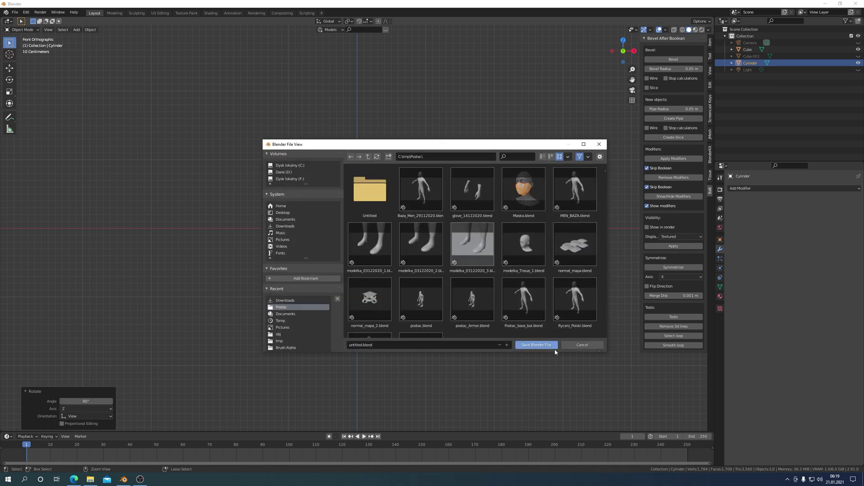
{"action": "left_click", "coordinate": [582, 347]}
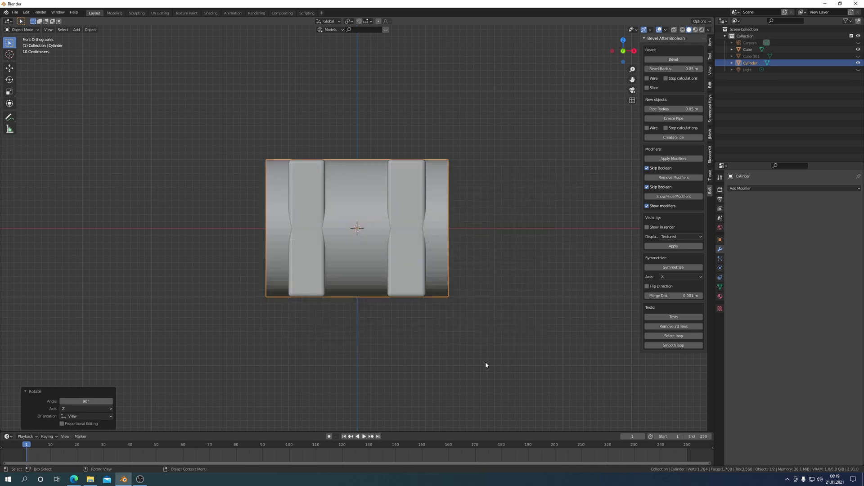
Step: Scale the cylinder uniformly to 0.717, then begin scaling it along X
{"action": "key", "text": "s"}
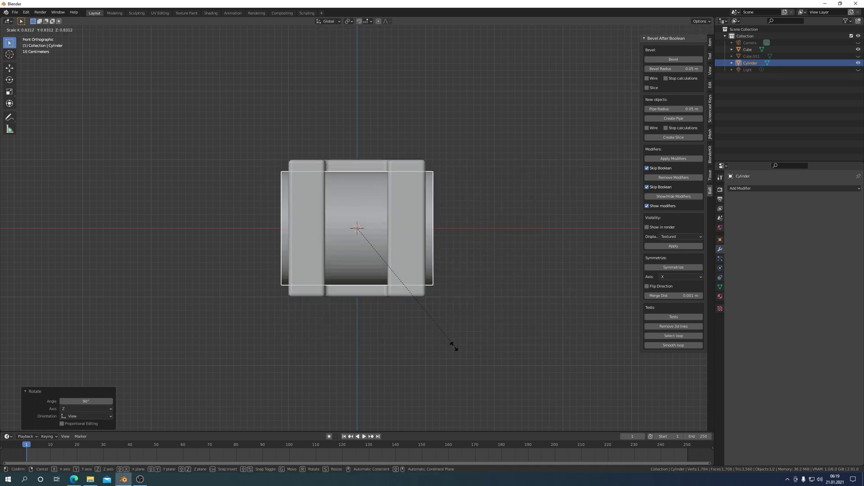
{"action": "left_click", "coordinate": [433, 337]}
{"action": "key", "text": "s"}
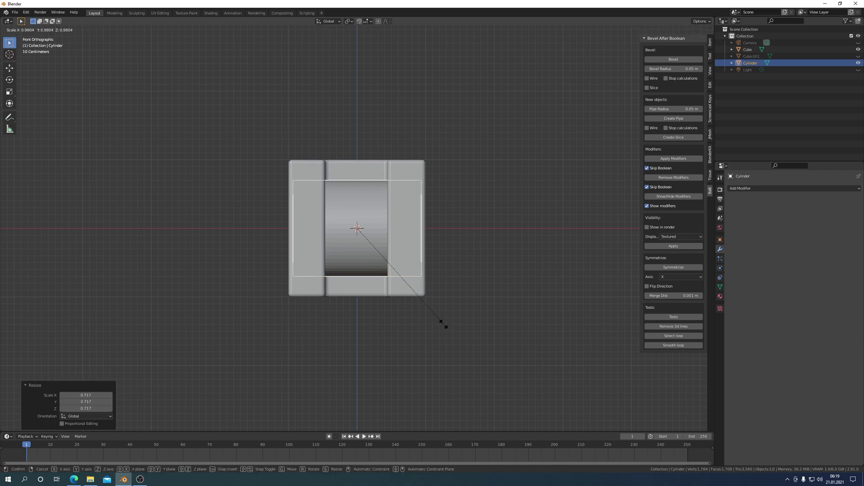
{"action": "key", "text": "x"}
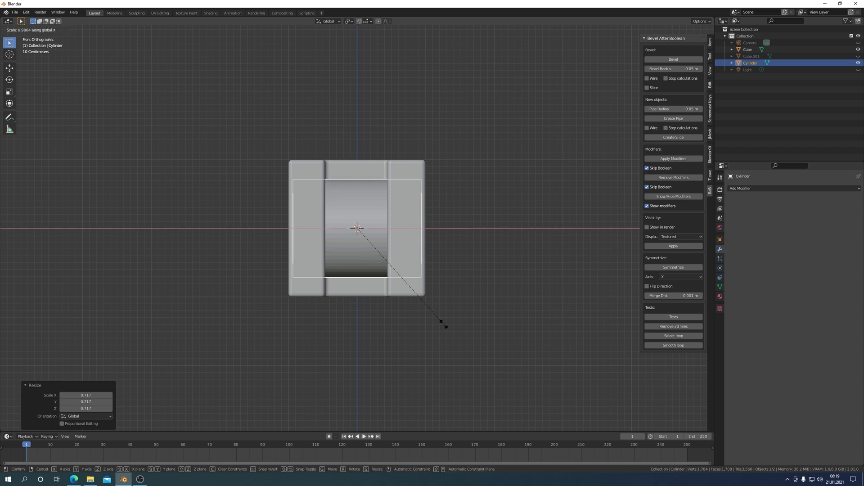
Step: Widen the cylinder to 1.372 on X and cut it from the cube as a Bool Tool Difference brush
{"action": "left_click", "coordinate": [503, 334]}
{"action": "mouse_move", "coordinate": [503, 334]}
{"action": "middle_mouse_down"}
{"action": "mouse_move", "coordinate": [503, 313]}
{"action": "mouse_move", "coordinate": [543, 331]}
{"action": "mouse_move", "coordinate": [532, 329]}
{"action": "middle_mouse_up"}
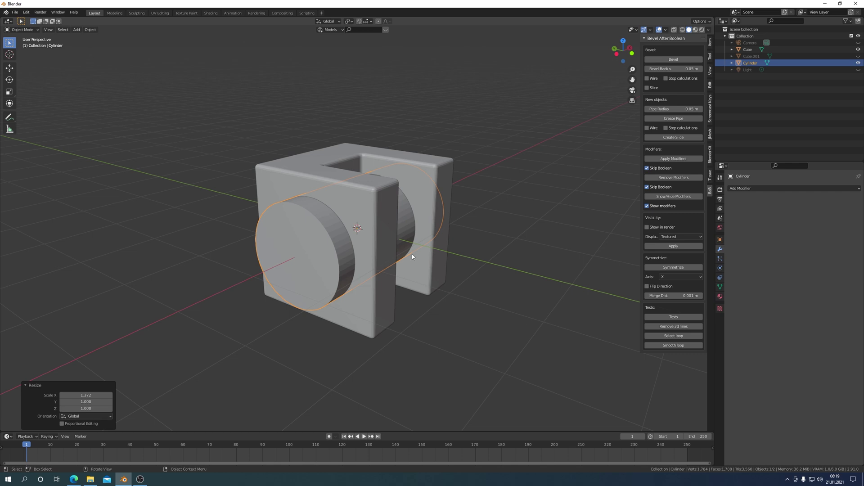
{"action": "left_click", "coordinate": [290, 164], "text": "shift"}
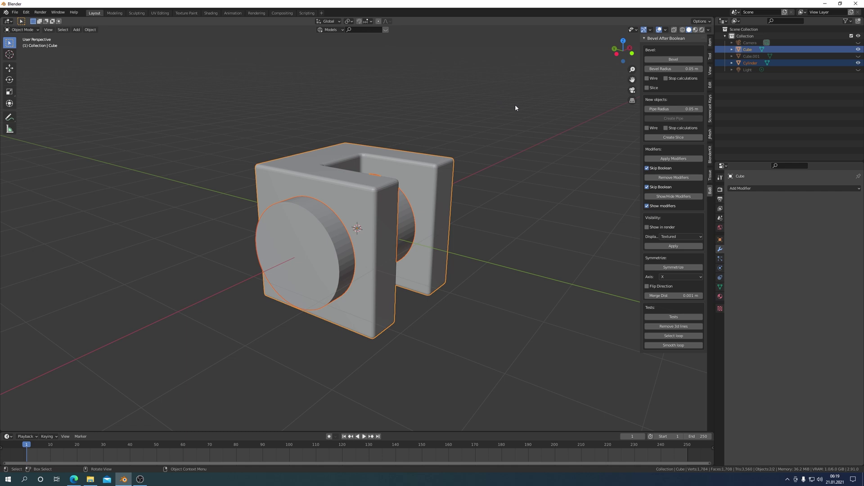
{"action": "left_click", "coordinate": [710, 84]}
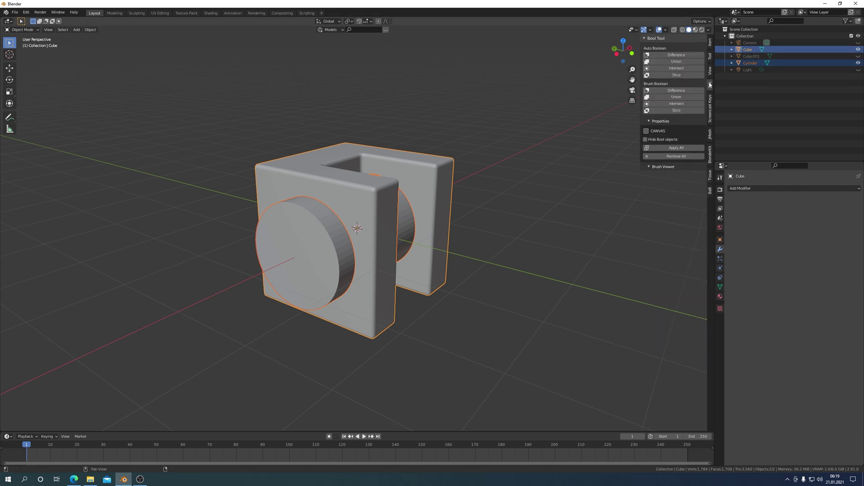
{"action": "left_click", "coordinate": [676, 91]}
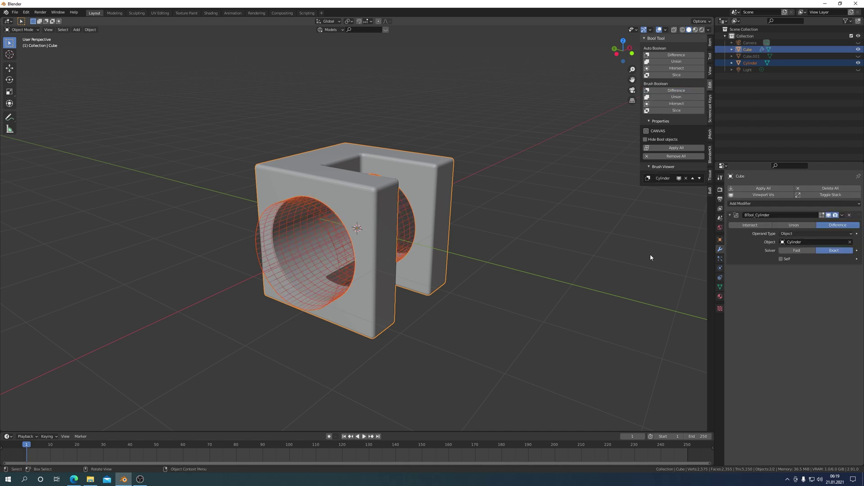
Step: Open the Bevel After Boolean options
{"action": "left_click", "coordinate": [709, 193]}
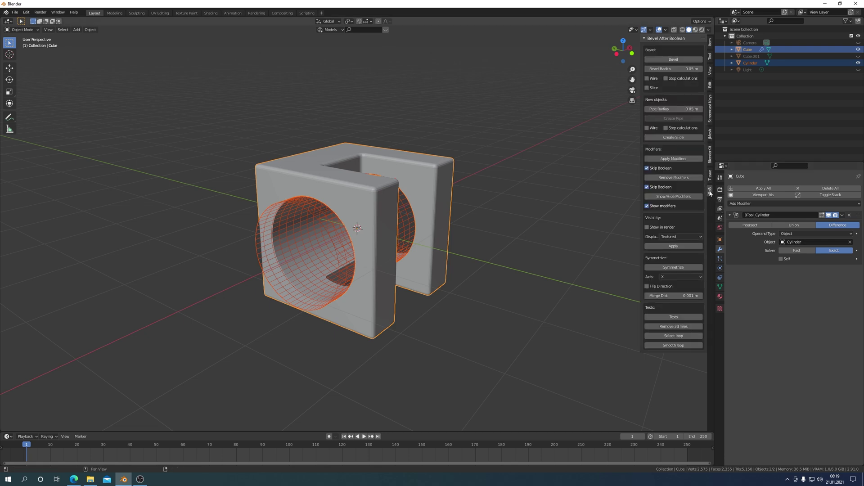
Step: Bevel the hole's rim with Bevel After Boolean and turn on the wireframe overlay to inspect it
{"action": "left_click", "coordinate": [674, 59]}
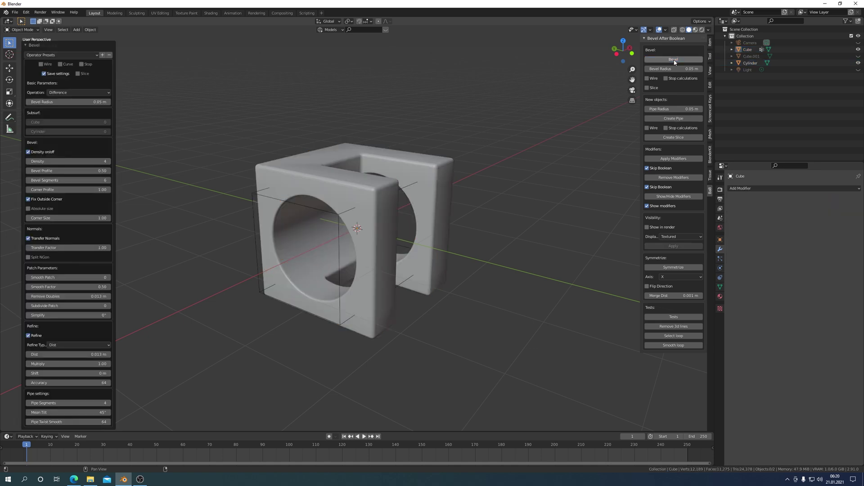
{"action": "left_click", "coordinate": [666, 30]}
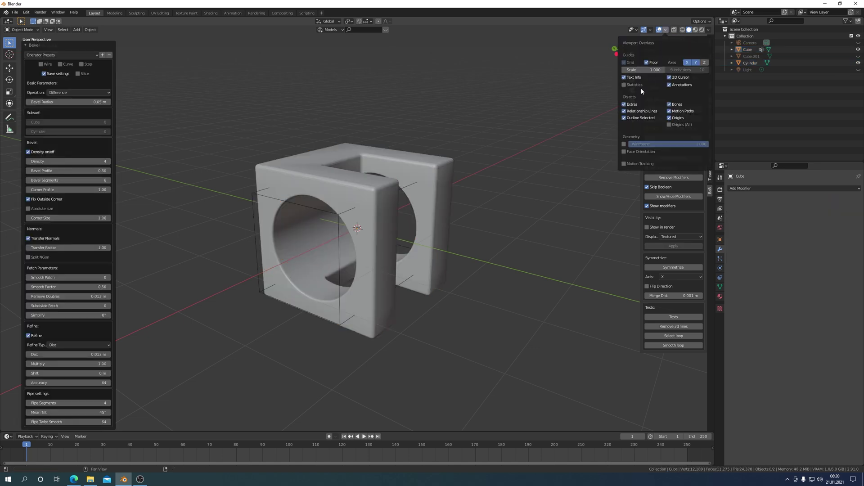
{"action": "left_click", "coordinate": [624, 144]}
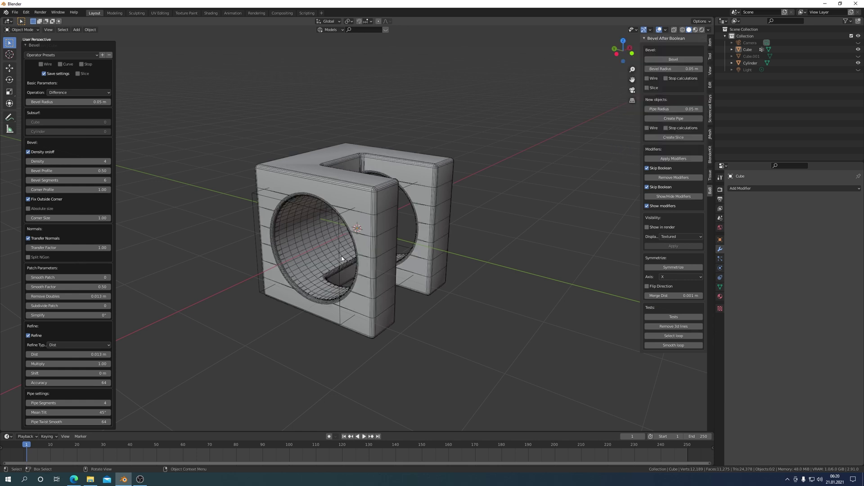
{"action": "scroll", "coordinate": [341, 257], "scroll_direction": "up", "scroll_amount": 3}
{"action": "scroll", "coordinate": [342, 257], "scroll_direction": "down", "scroll_amount": 1}
{"action": "scroll", "coordinate": [341, 257], "scroll_direction": "down", "scroll_amount": 1}
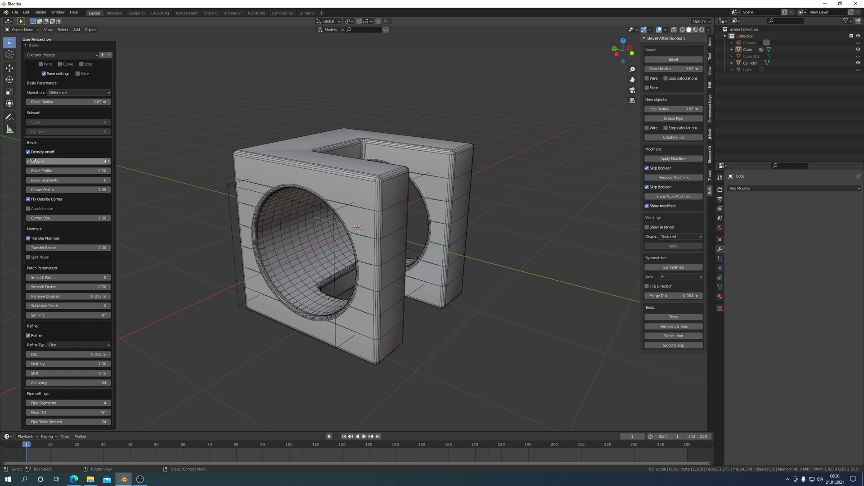
Step: Lower the hole bevel's density from 4 to 0, then orbit to inspect the rim
{"action": "left_click", "coordinate": [29, 161]}
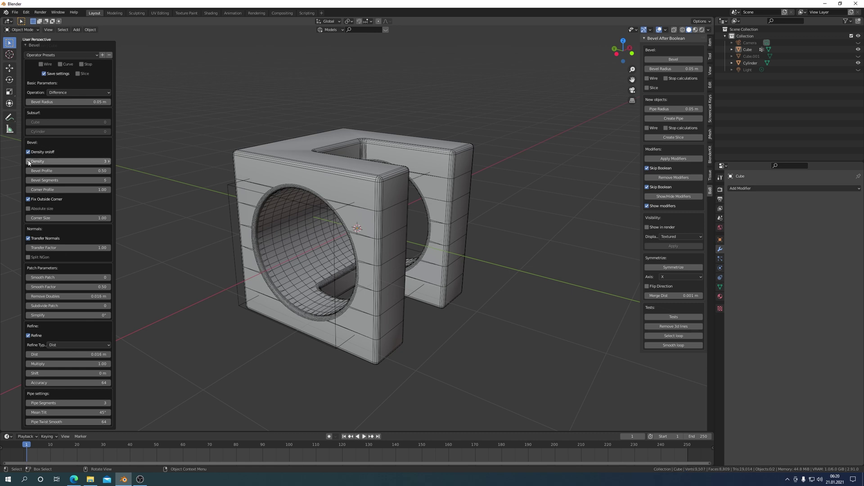
{"action": "left_click", "coordinate": [29, 162]}
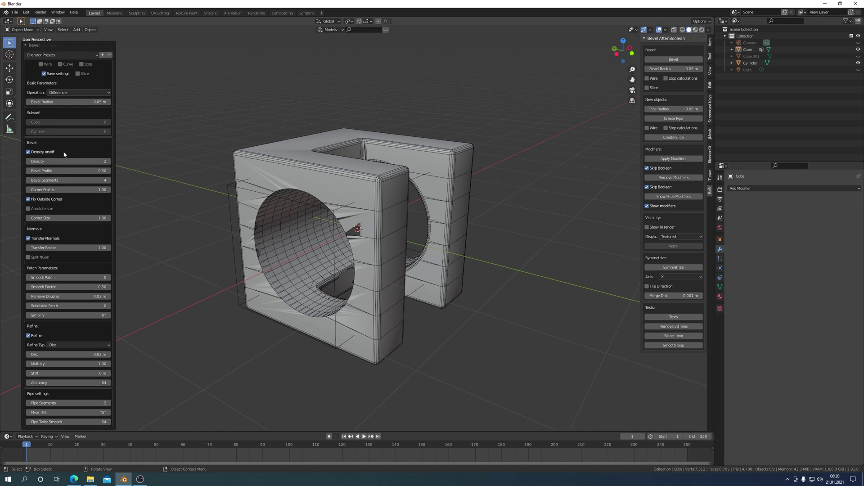
{"action": "left_click", "coordinate": [28, 162]}
{"action": "left_click", "coordinate": [28, 162]}
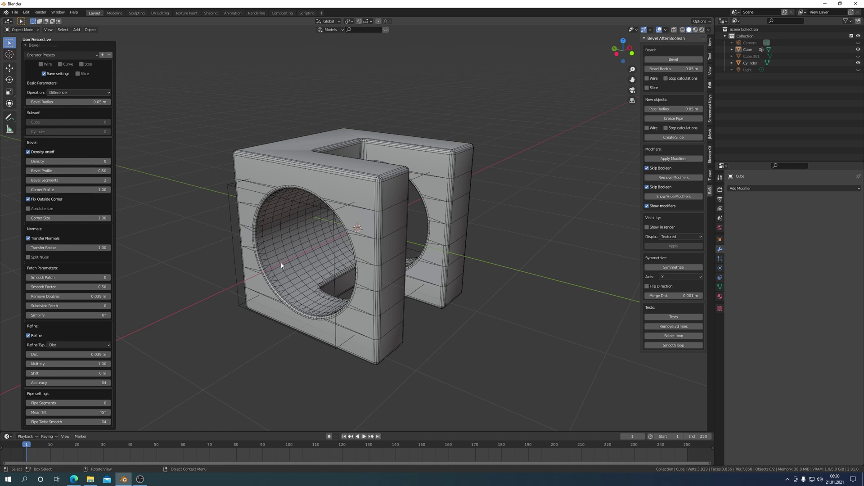
{"action": "mouse_move", "coordinate": [336, 267]}
{"action": "middle_mouse_down"}
{"action": "mouse_move", "coordinate": [293, 245]}
{"action": "mouse_move", "coordinate": [410, 214]}
{"action": "mouse_move", "coordinate": [415, 231]}
{"action": "mouse_move", "coordinate": [388, 249]}
{"action": "mouse_move", "coordinate": [398, 266]}
{"action": "middle_mouse_up"}
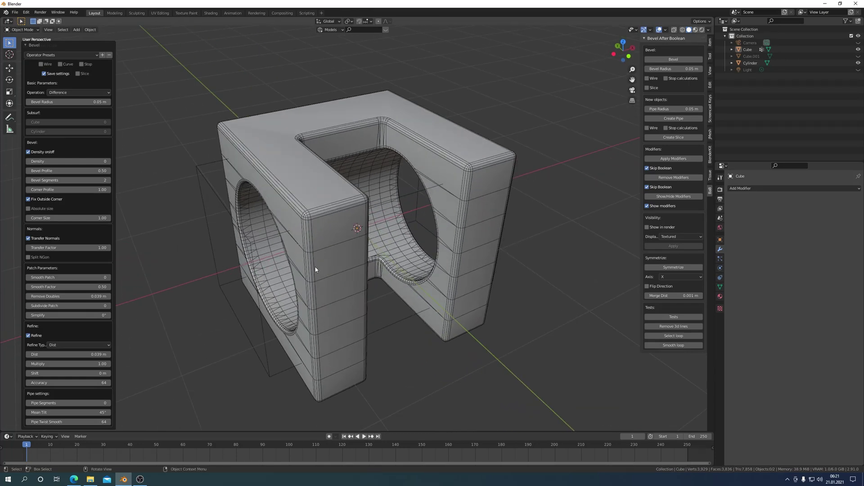
{"action": "mouse_move", "coordinate": [315, 269]}
{"action": "middle_mouse_down"}
{"action": "mouse_move", "coordinate": [298, 231]}
{"action": "mouse_move", "coordinate": [366, 242]}
{"action": "mouse_move", "coordinate": [355, 252]}
{"action": "mouse_move", "coordinate": [281, 225]}
{"action": "middle_mouse_up"}
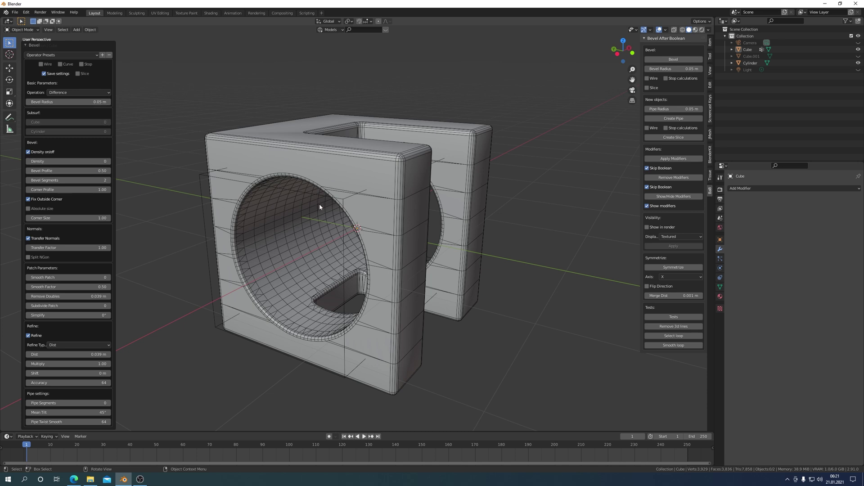
{"action": "middle_click_drag", "start_coordinate": [328, 207], "coordinate": [373, 202]}
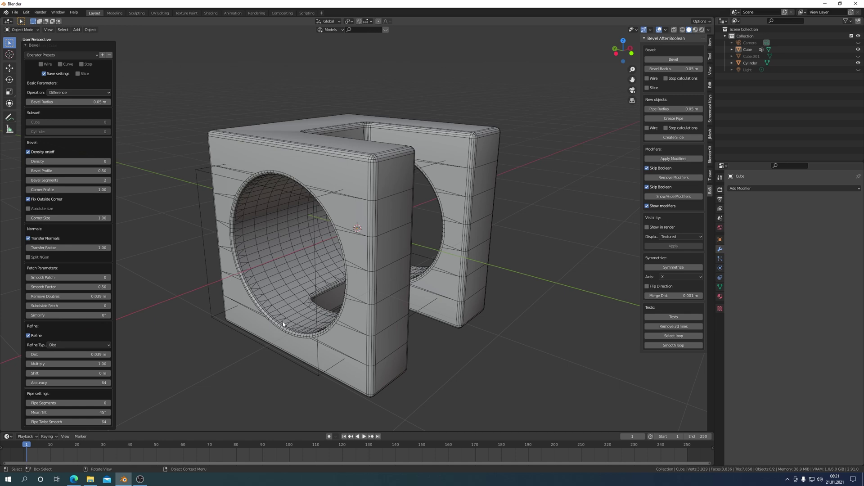
{"action": "mouse_move", "coordinate": [296, 306]}
{"action": "middle_mouse_down"}
{"action": "mouse_move", "coordinate": [273, 300]}
{"action": "mouse_move", "coordinate": [311, 304]}
{"action": "middle_mouse_up"}
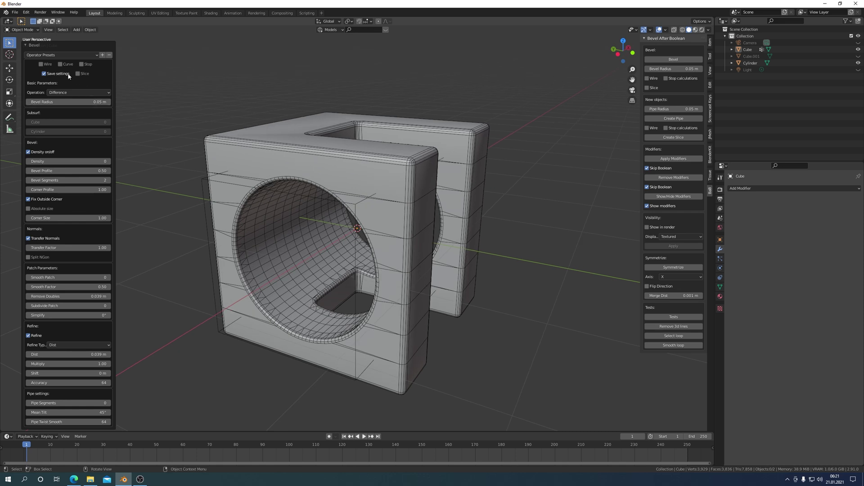
{"action": "left_click", "coordinate": [108, 93]}
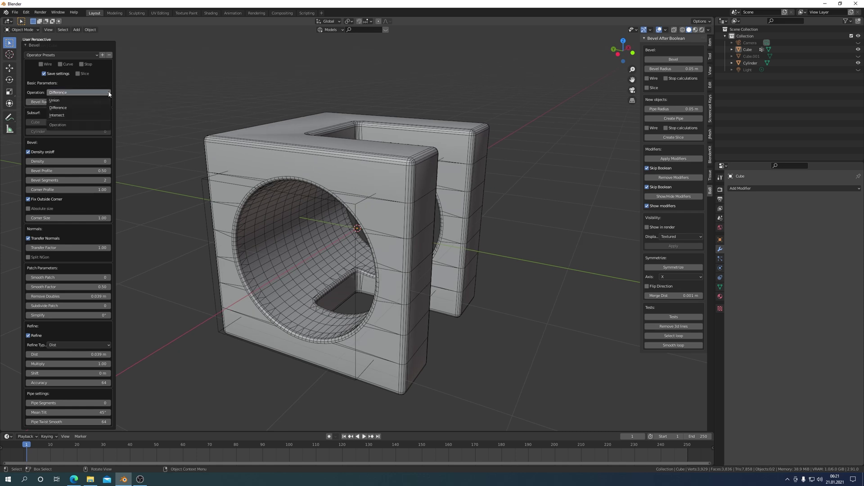
{"action": "left_click", "coordinate": [67, 100]}
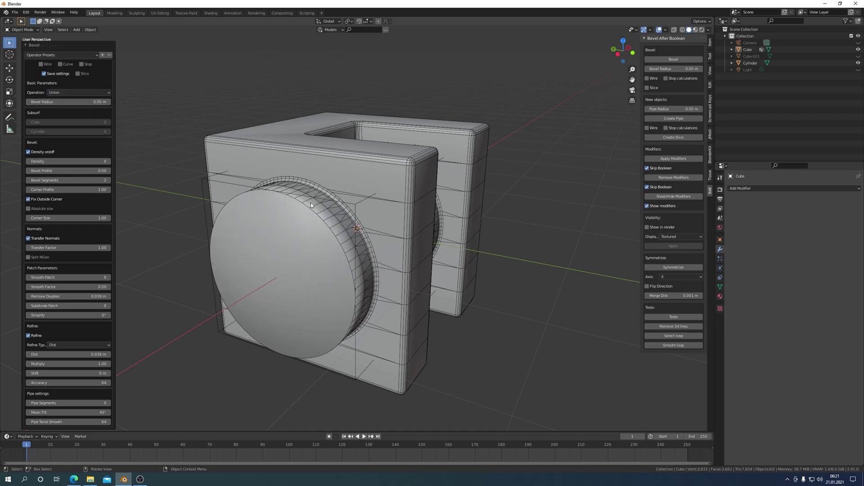
{"action": "mouse_move", "coordinate": [311, 202]}
{"action": "middle_mouse_down"}
{"action": "mouse_move", "coordinate": [236, 186]}
{"action": "mouse_move", "coordinate": [315, 205]}
{"action": "middle_mouse_up"}
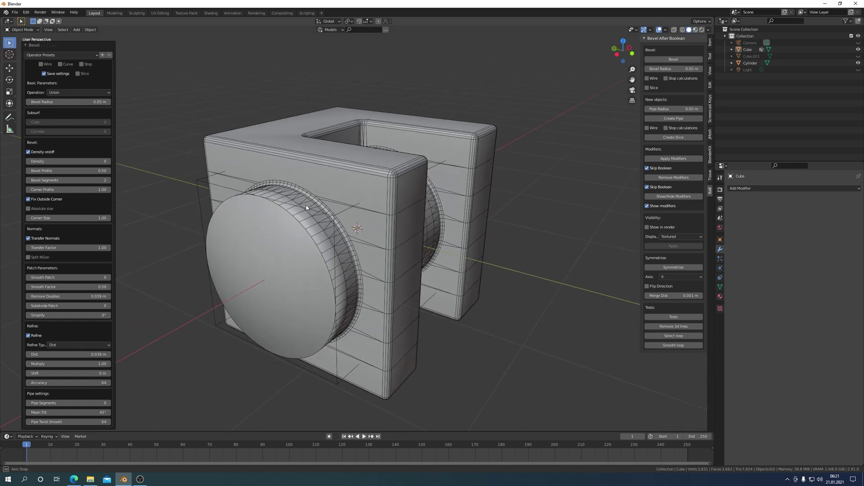
{"action": "left_click", "coordinate": [109, 93]}
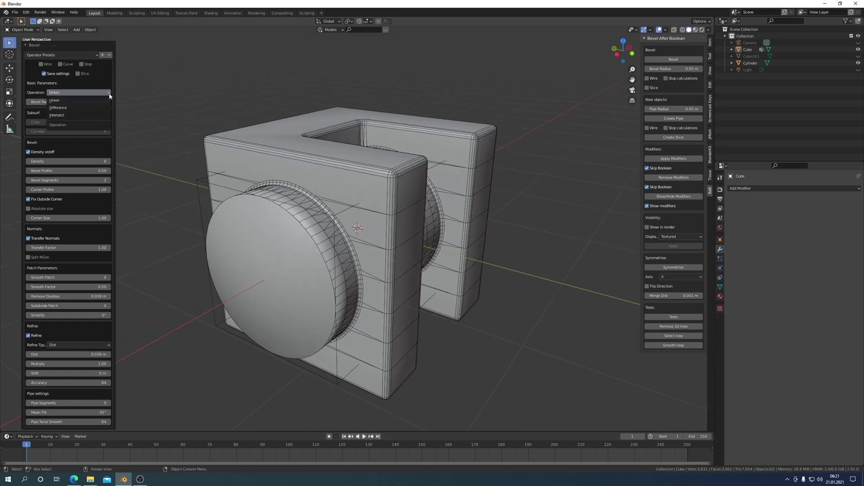
{"action": "left_click", "coordinate": [61, 116]}
{"action": "mouse_move", "coordinate": [323, 235]}
{"action": "middle_mouse_down"}
{"action": "mouse_move", "coordinate": [277, 203]}
{"action": "mouse_move", "coordinate": [317, 243]}
{"action": "mouse_move", "coordinate": [380, 241]}
{"action": "mouse_move", "coordinate": [353, 226]}
{"action": "mouse_move", "coordinate": [322, 236]}
{"action": "mouse_move", "coordinate": [313, 220]}
{"action": "middle_mouse_up"}
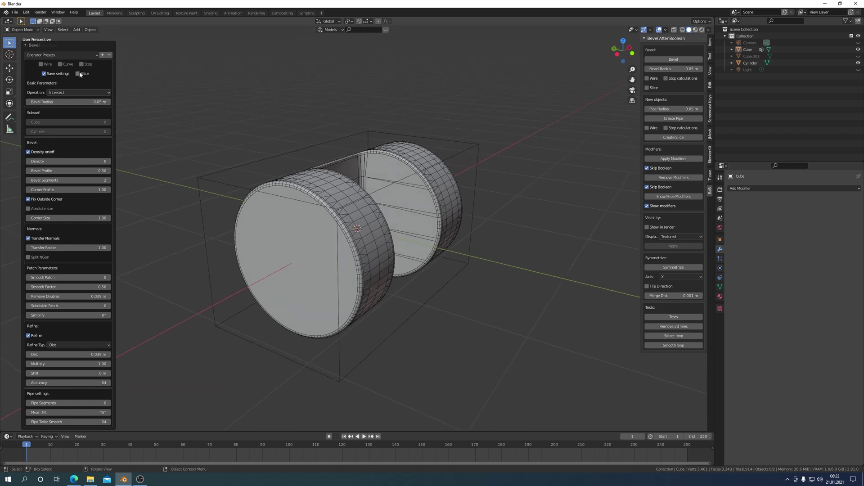
{"action": "left_click", "coordinate": [108, 93]}
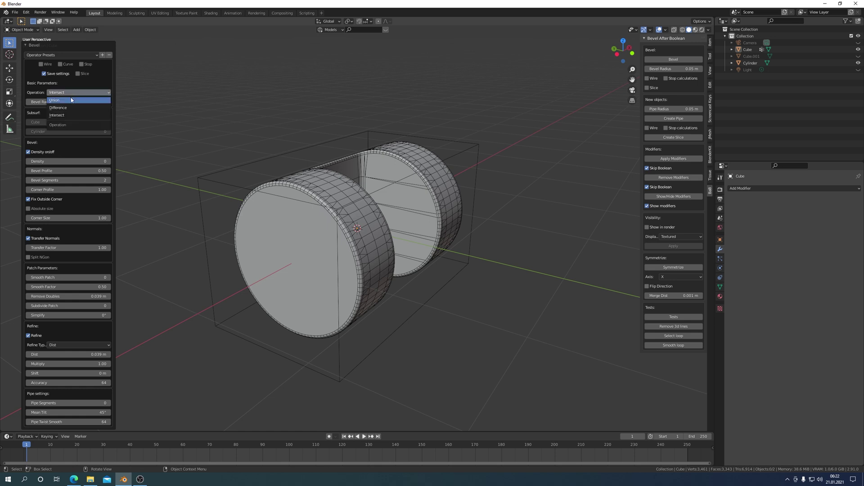
{"action": "left_click", "coordinate": [59, 108]}
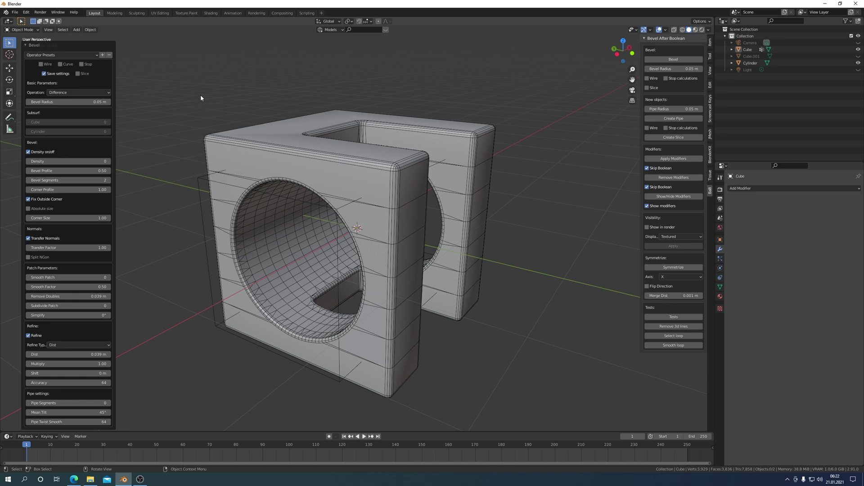
Step: Confirm the bevel, hide the Cylinder in the Outliner, and deselect the cube
{"action": "left_click", "coordinate": [258, 157]}
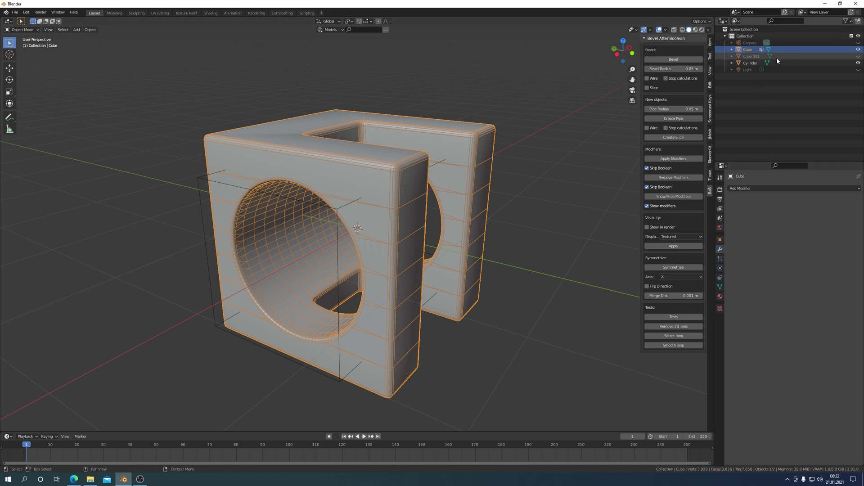
{"action": "left_click", "coordinate": [858, 63]}
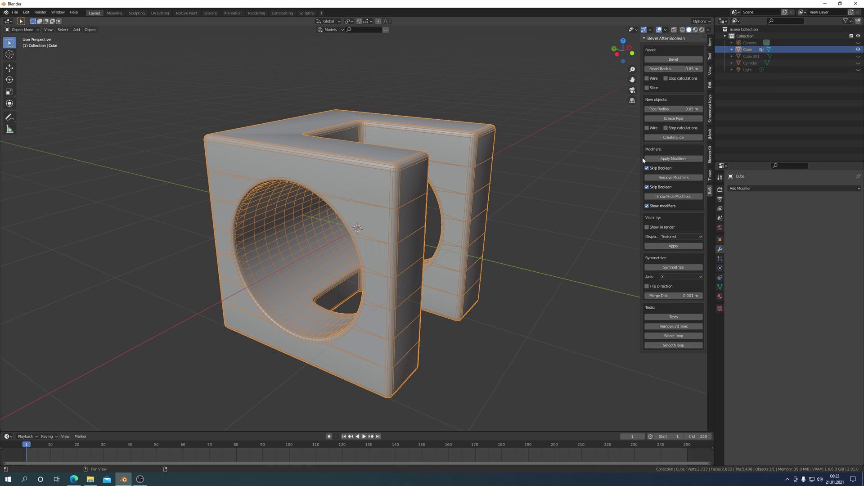
{"action": "left_click", "coordinate": [555, 180]}
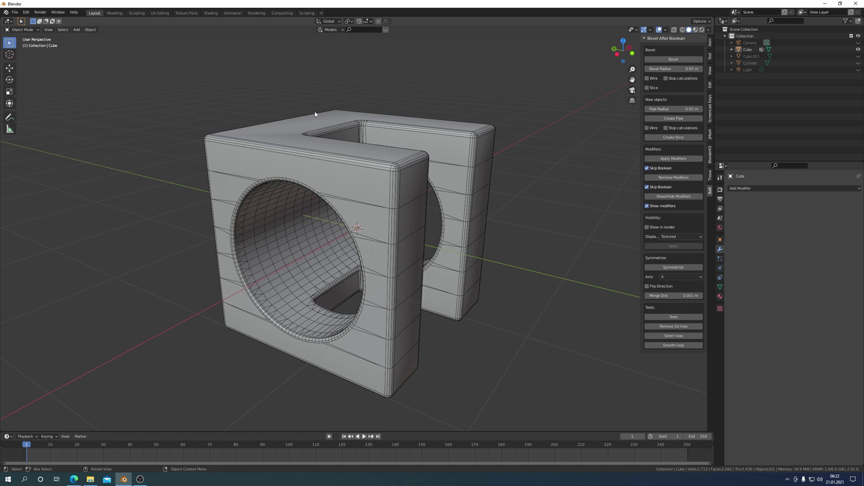
Step: Select the cube and add a Weighted Normal modifier to it
{"action": "left_click", "coordinate": [280, 132]}
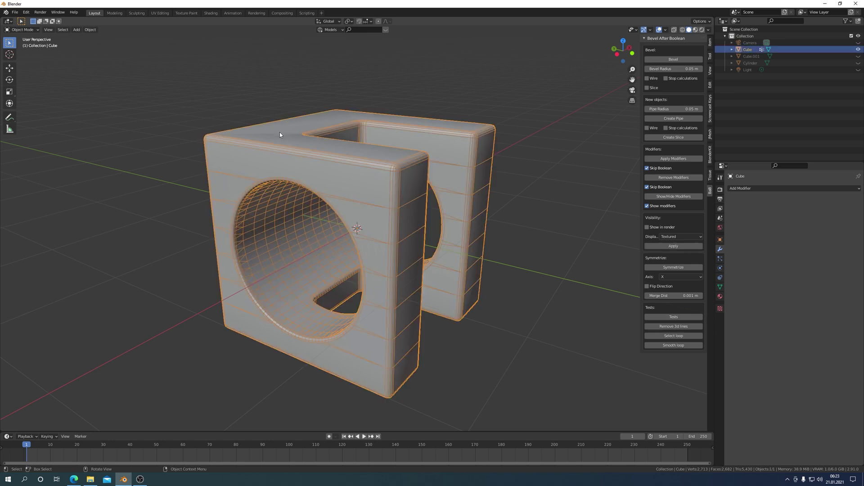
{"action": "key", "text": "Tab"}
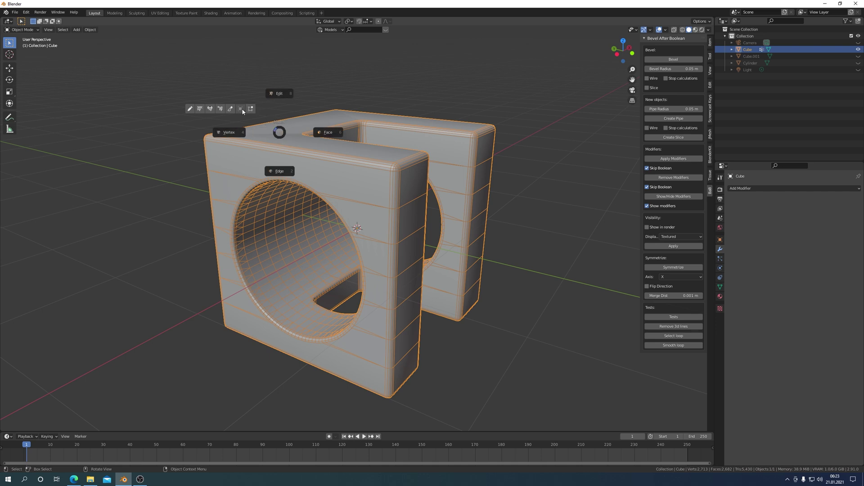
{"action": "left_click", "coordinate": [241, 112]}
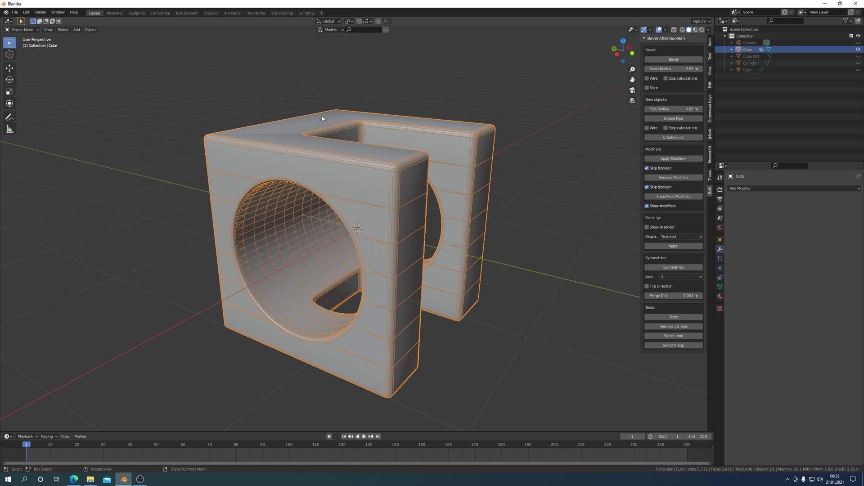
{"action": "left_click", "coordinate": [748, 190]}
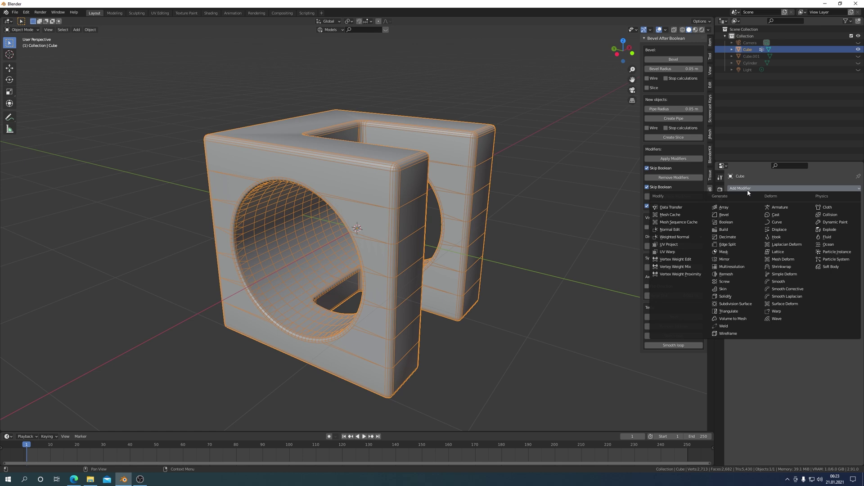
{"action": "left_click", "coordinate": [668, 237]}
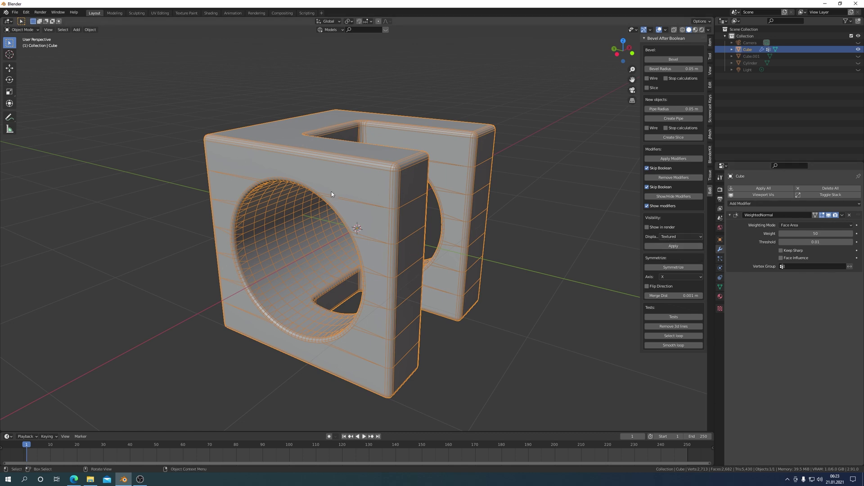
Step: Switch viewport lighting to MatCap and deselect everything to judge the shading
{"action": "left_click", "coordinate": [710, 30]}
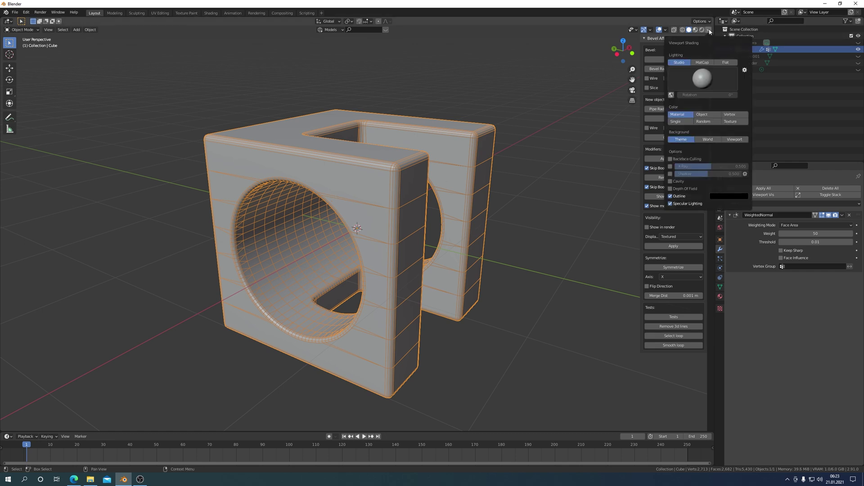
{"action": "left_click", "coordinate": [704, 64]}
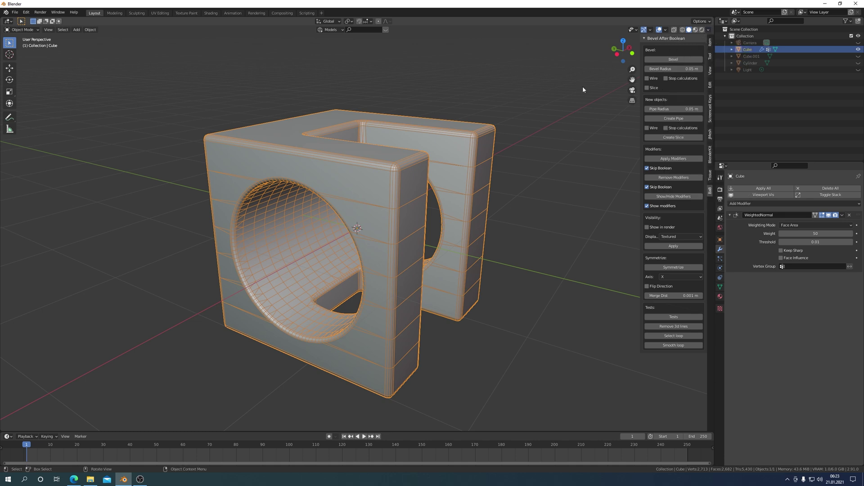
{"action": "key", "text": "alt+a"}
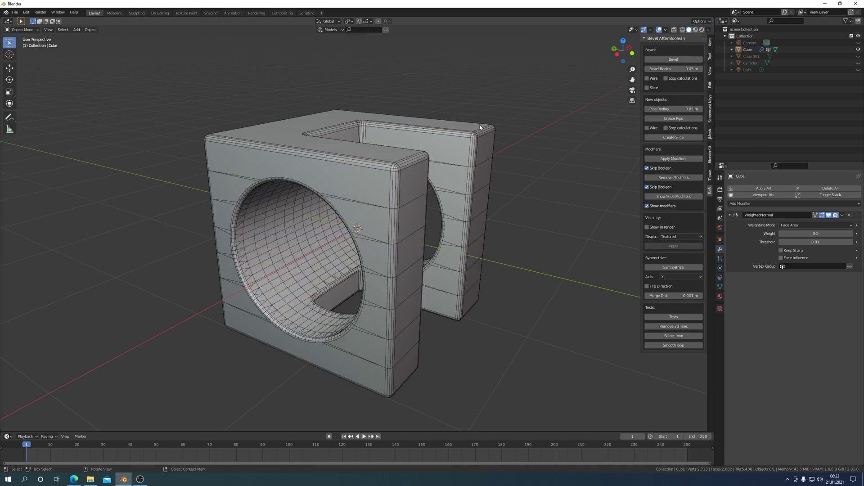